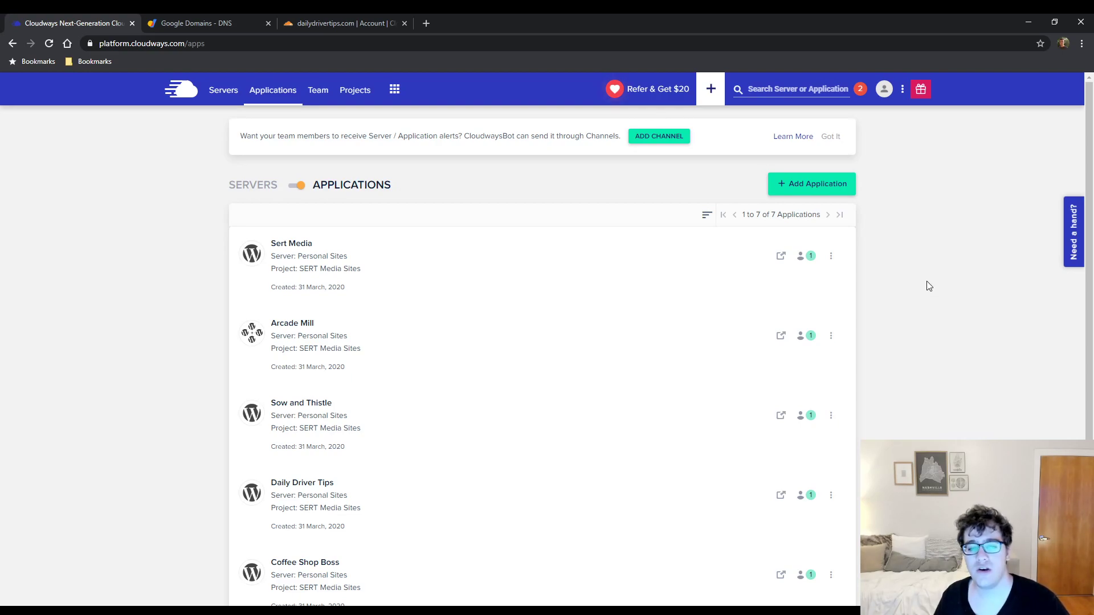
- Look over the servers list, then return to the applications list
left_click(842, 187)
left_click(768, 261)
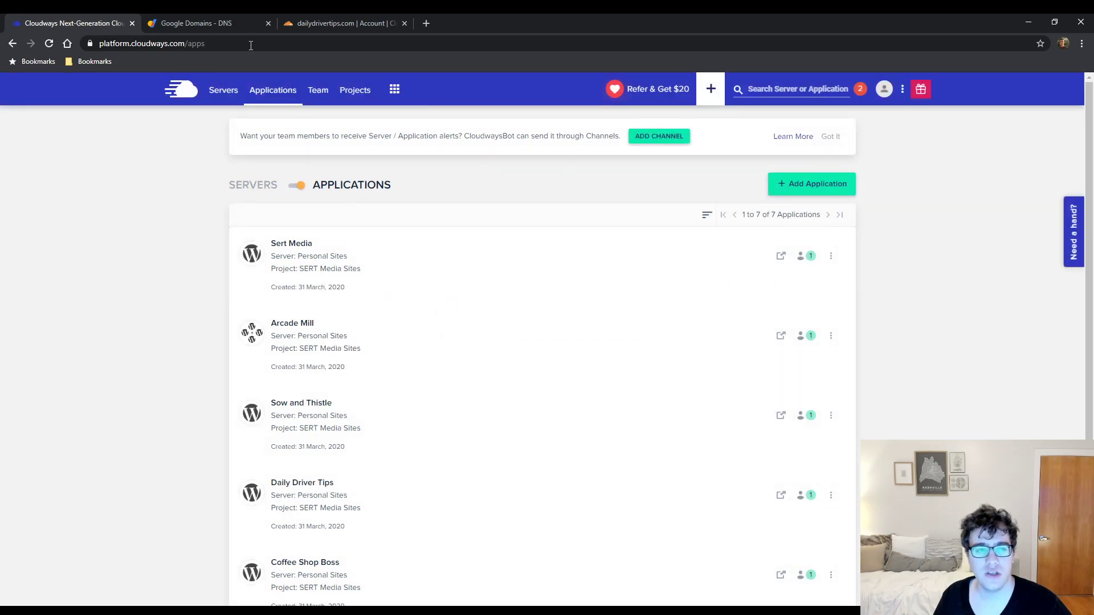
left_click(222, 90)
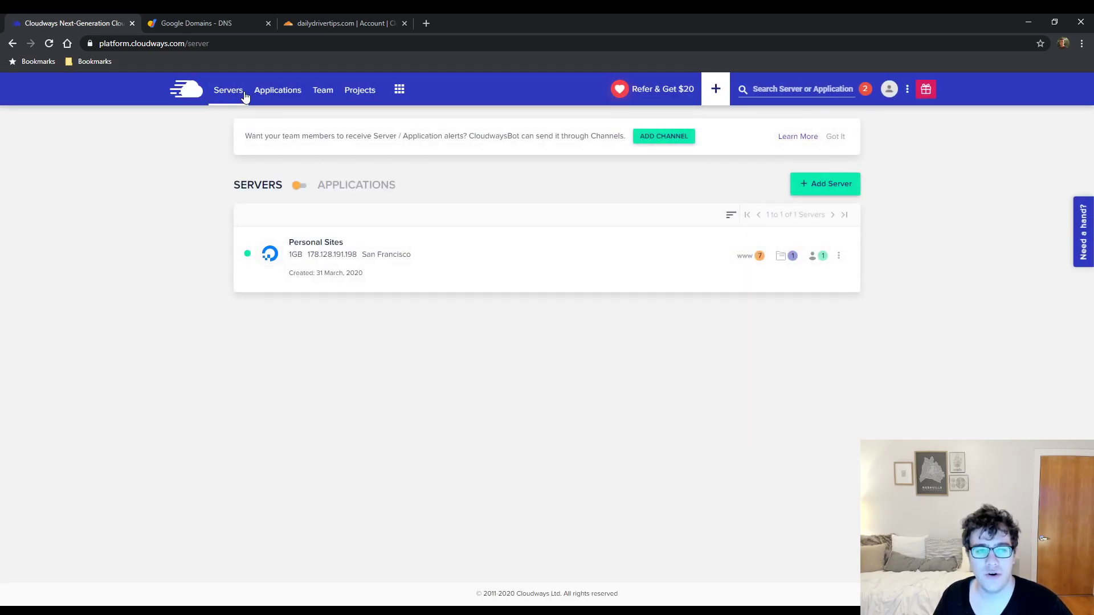
left_click(277, 90)
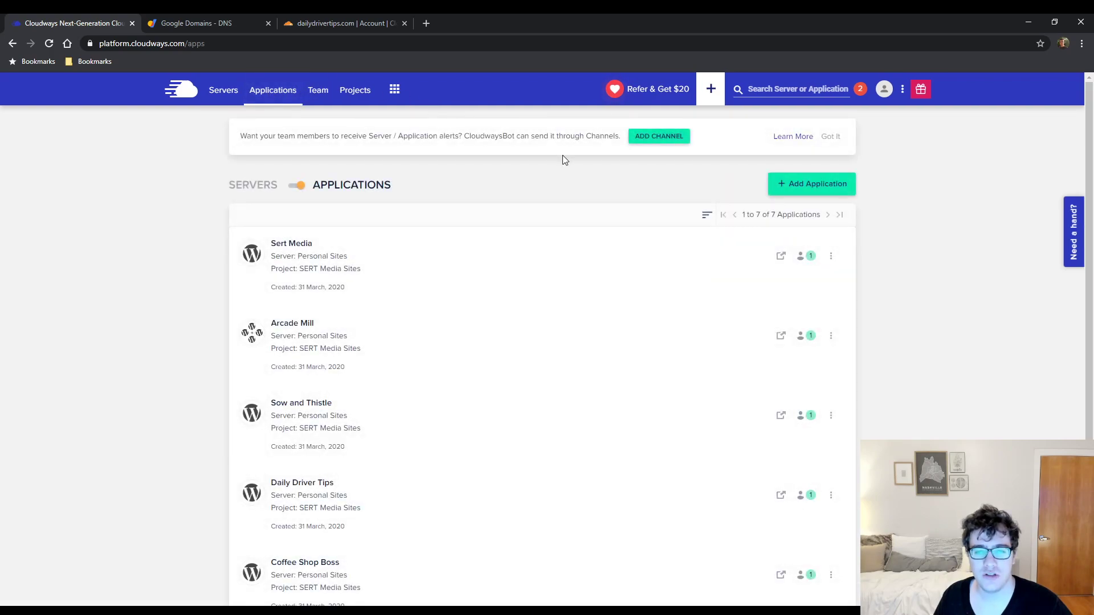
- Add an application on the Personal Sites server and show the available application versions
left_click(816, 187)
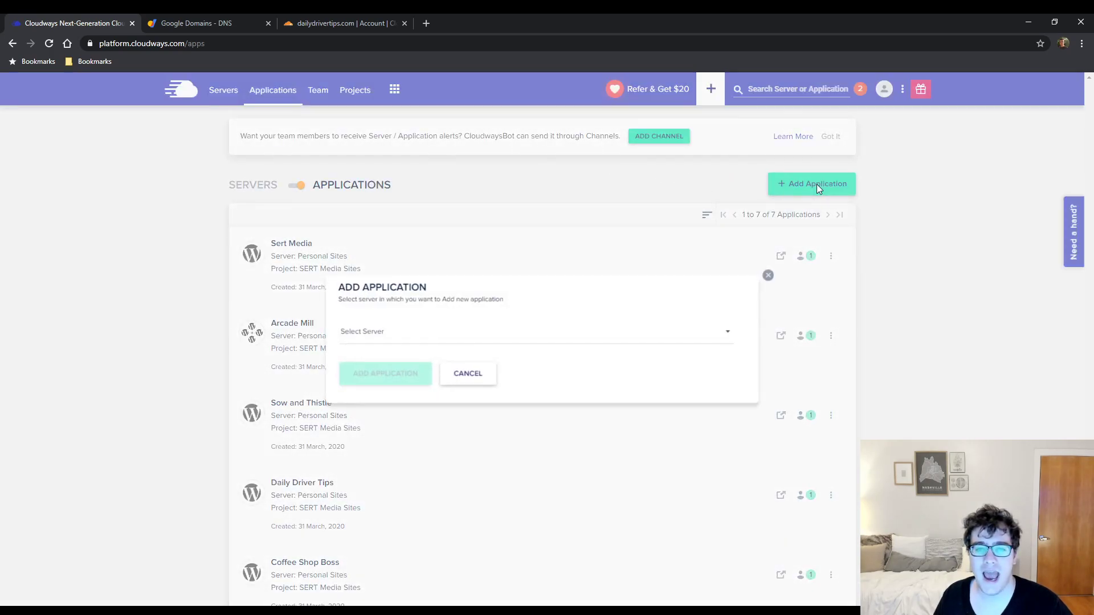
left_click(573, 328)
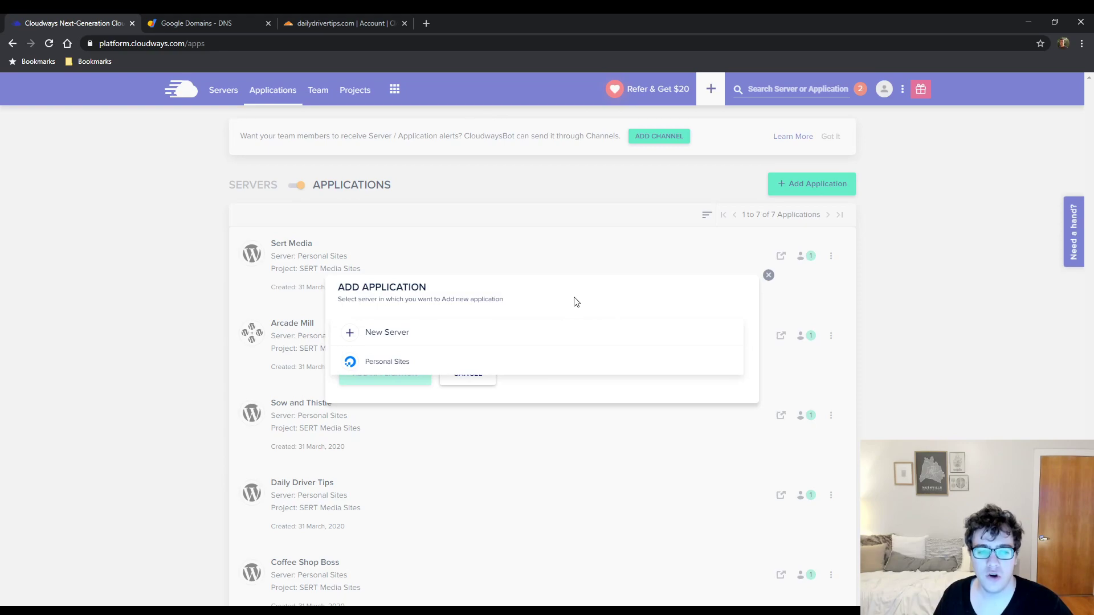
left_click(561, 361)
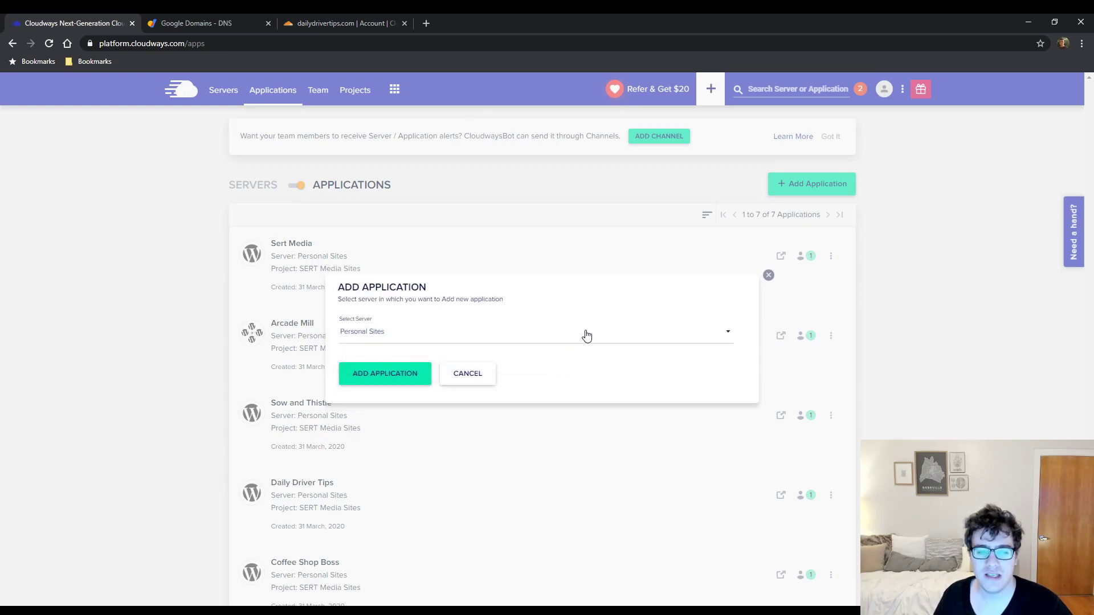
left_click(393, 377)
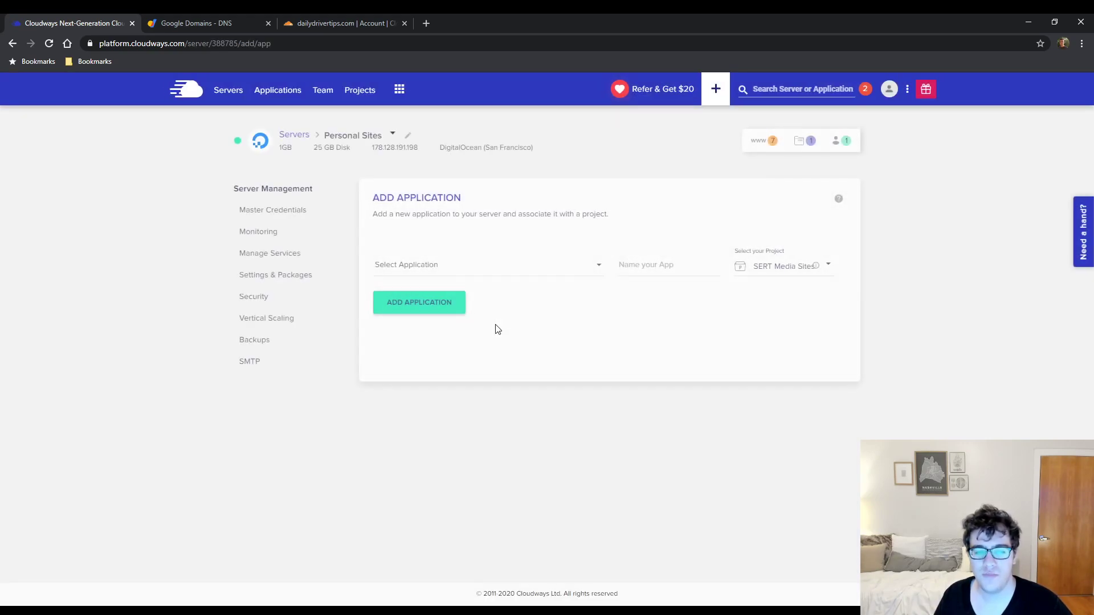
left_click(503, 270)
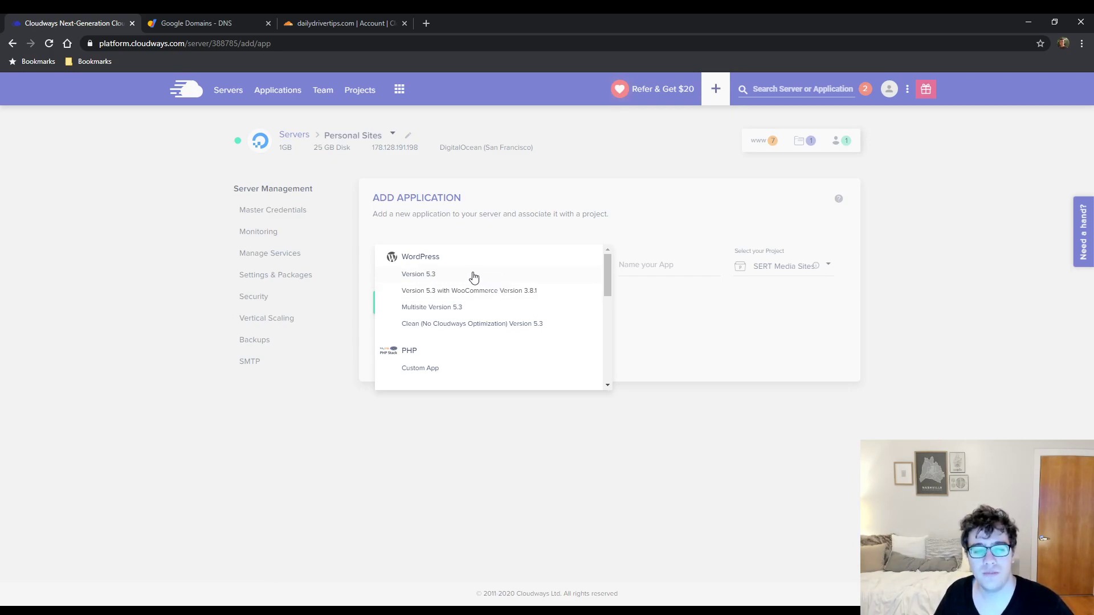
- Choose WordPress 5.3, check nashvilleunbound.com in Cloudflare, and submit the Nashville Unbound app
left_click(474, 276)
left_click(677, 264)
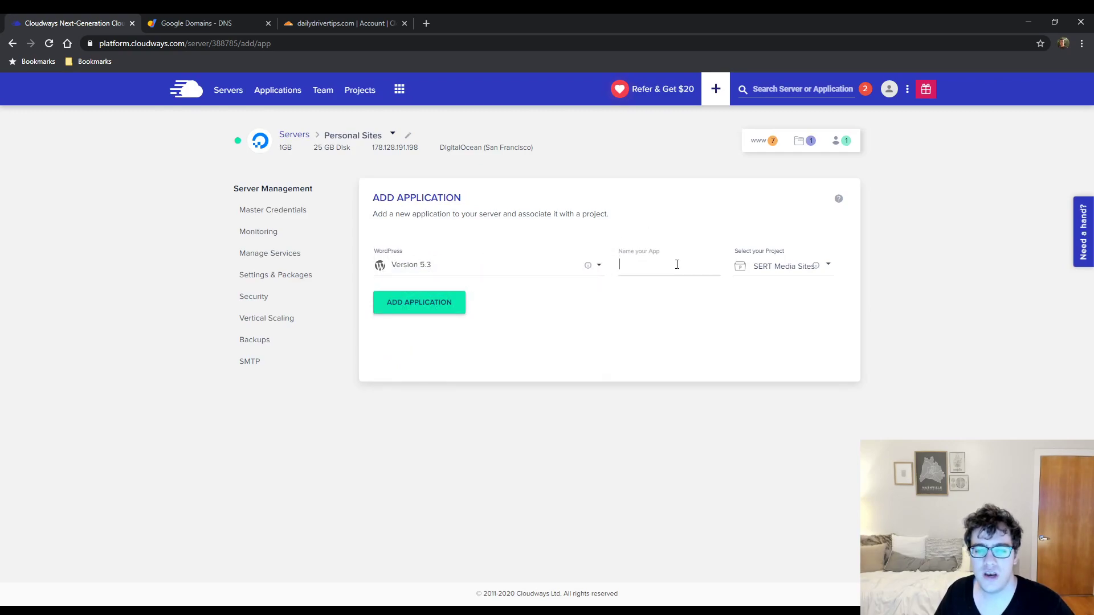
left_click(335, 22)
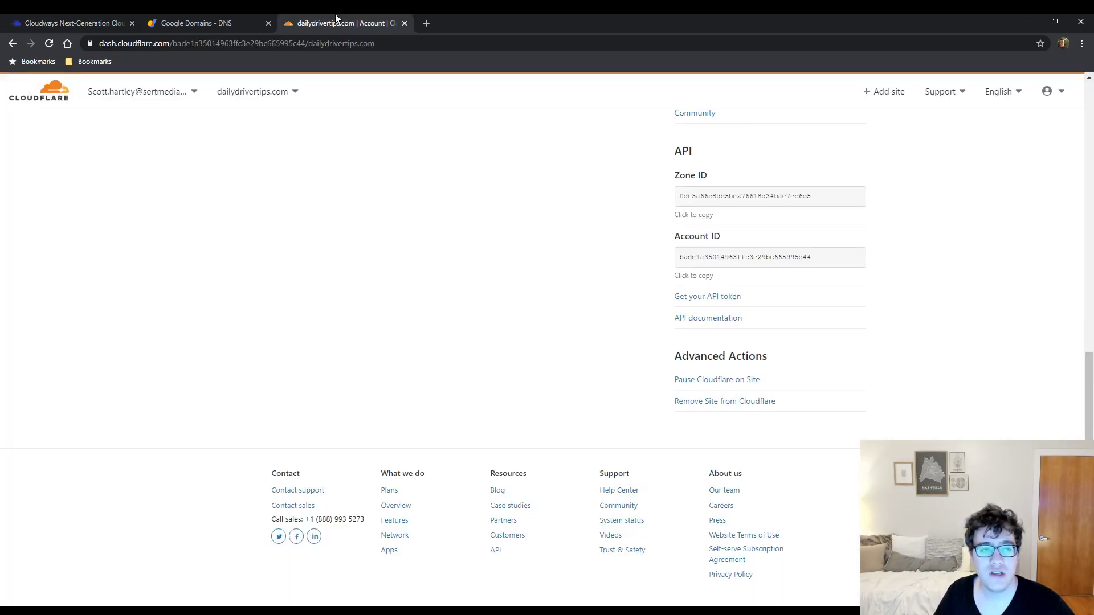
left_click(257, 92)
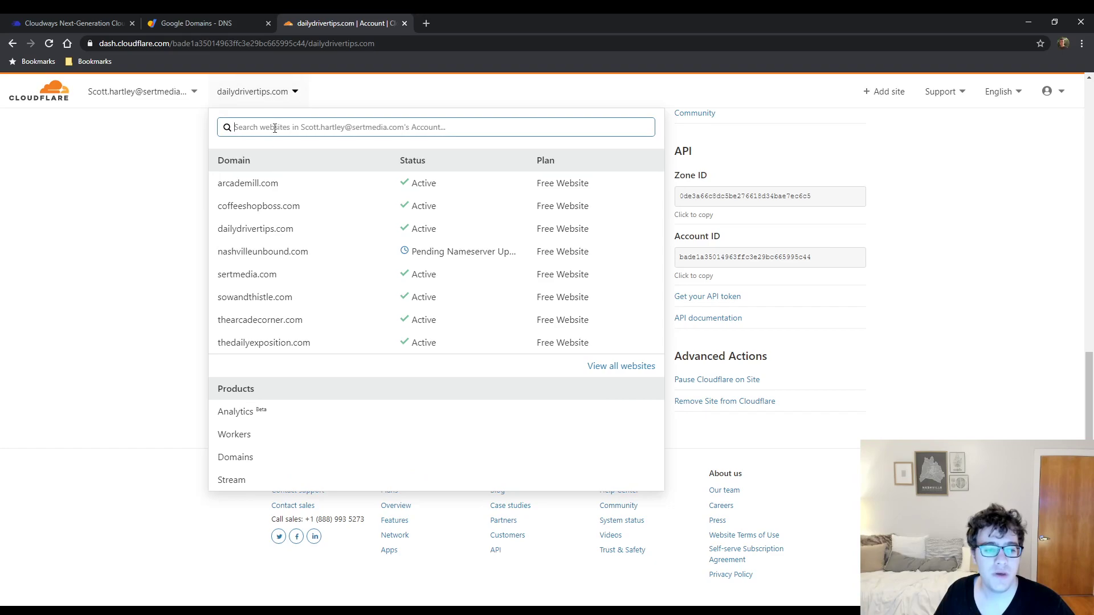
left_click(263, 252)
left_click(76, 22)
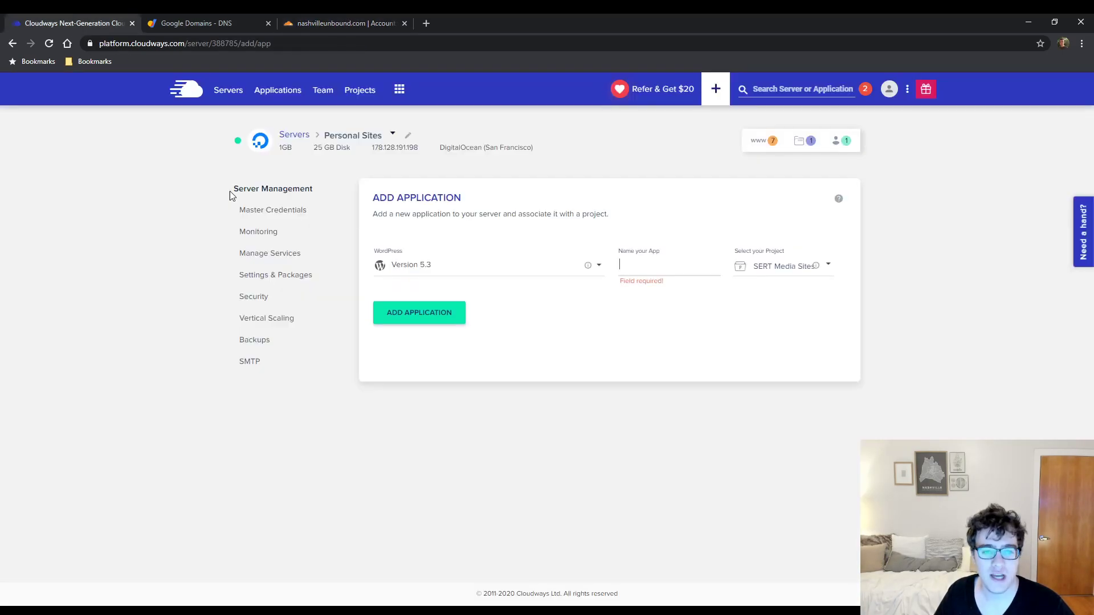
type("Nas")
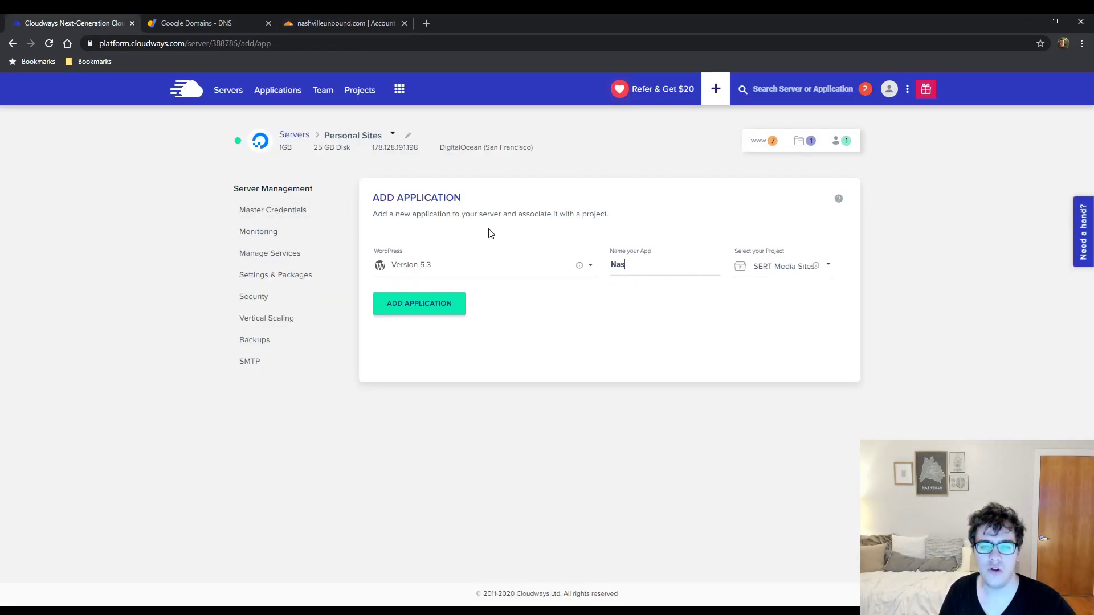
type("hville")
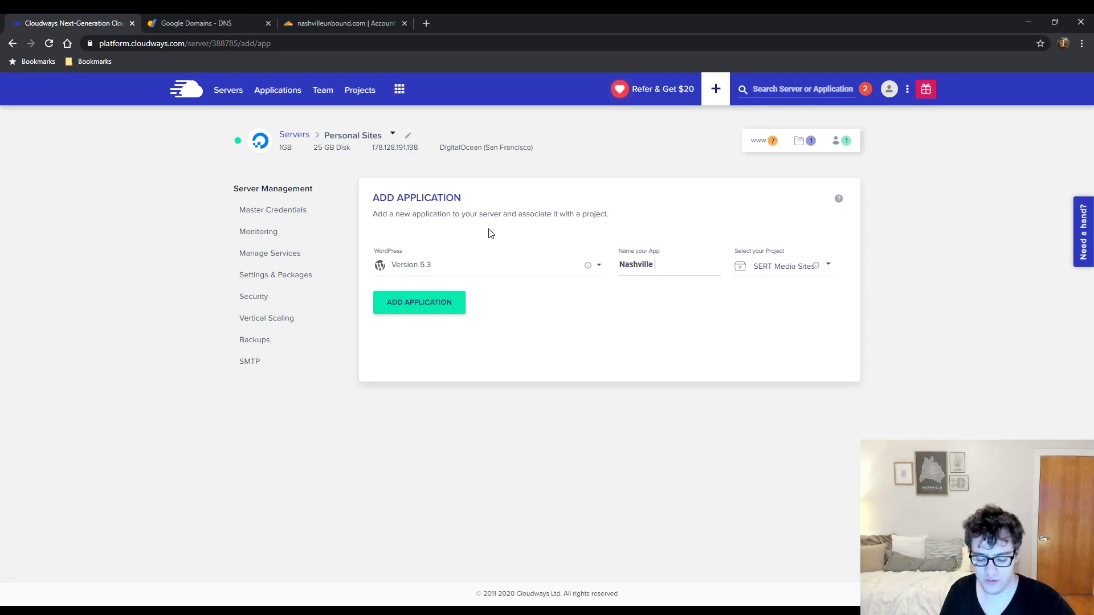
type("Unbound")
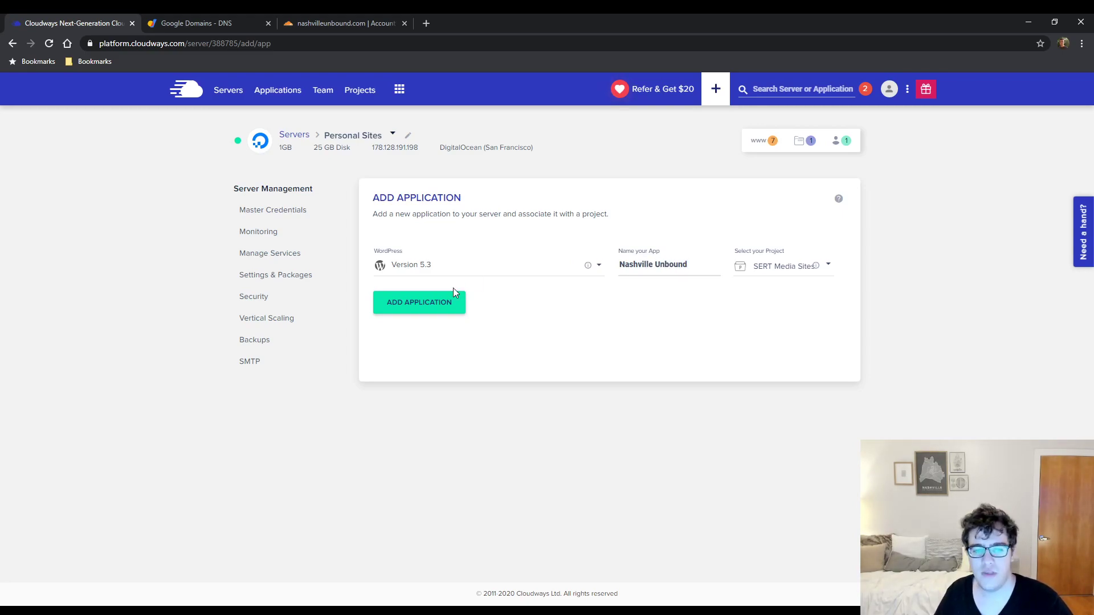
left_click(441, 303)
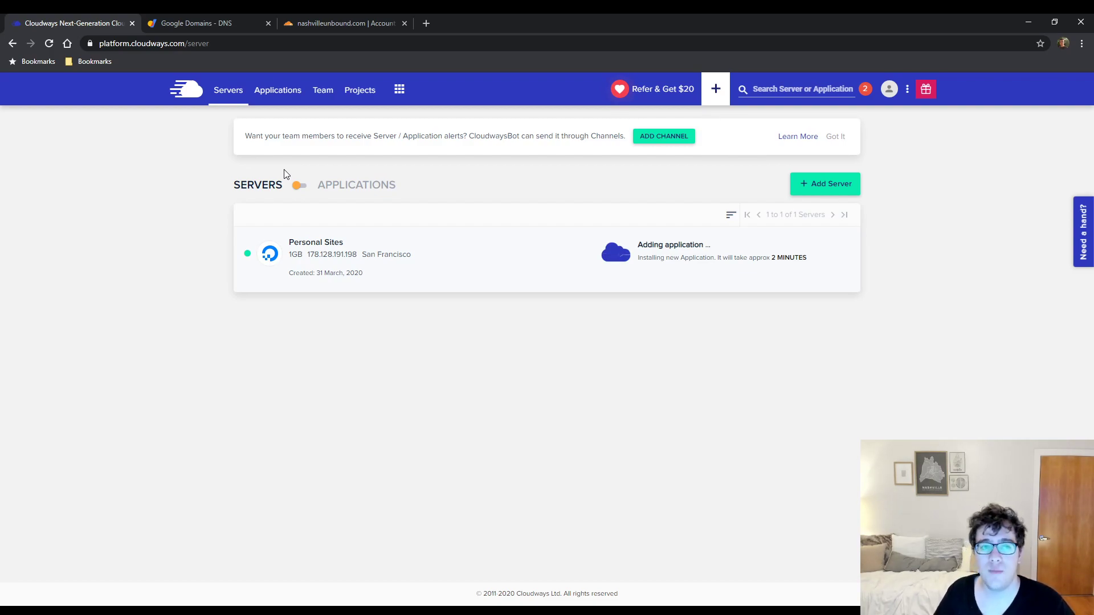
- Check Cloudflare, refresh Cloudways until Nashville Unbound installs, and close the Google Domains tab
left_click(342, 24)
scroll(346, 194, "up", 8)
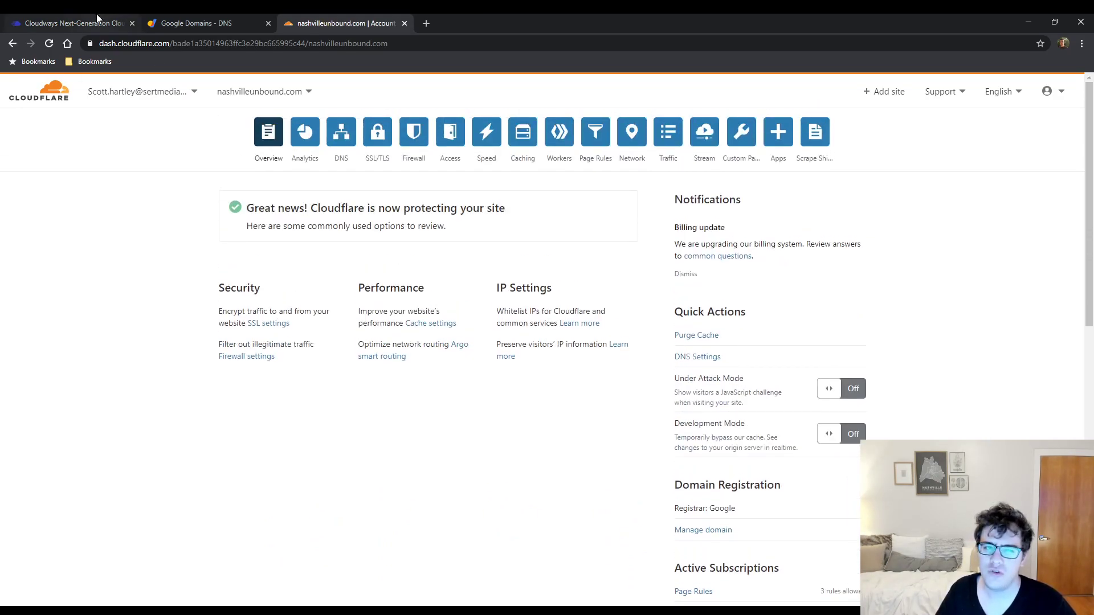
left_click(72, 23)
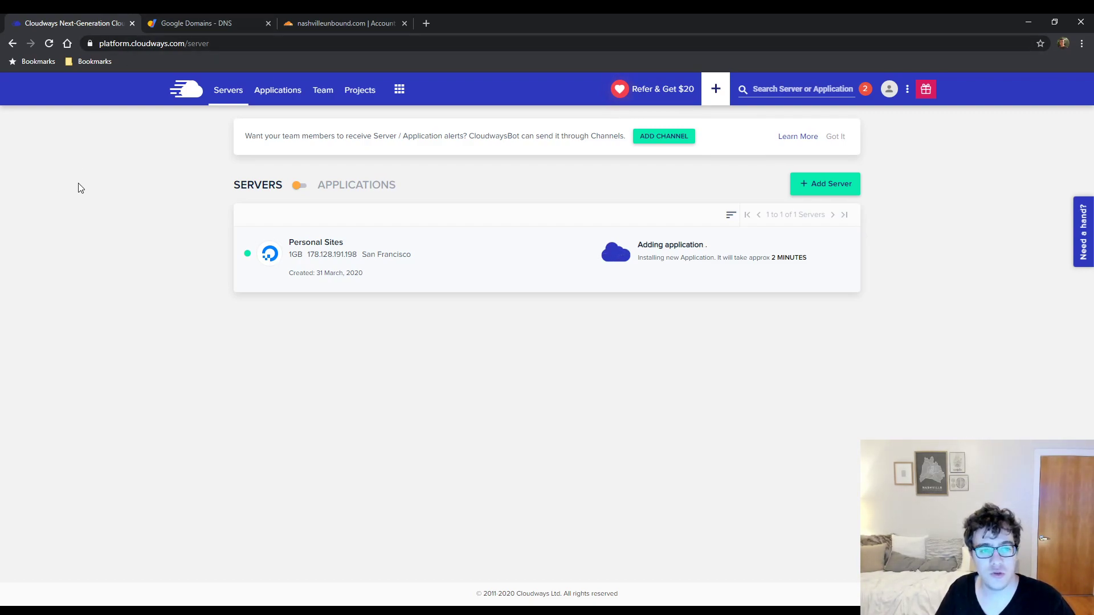
key("F5")
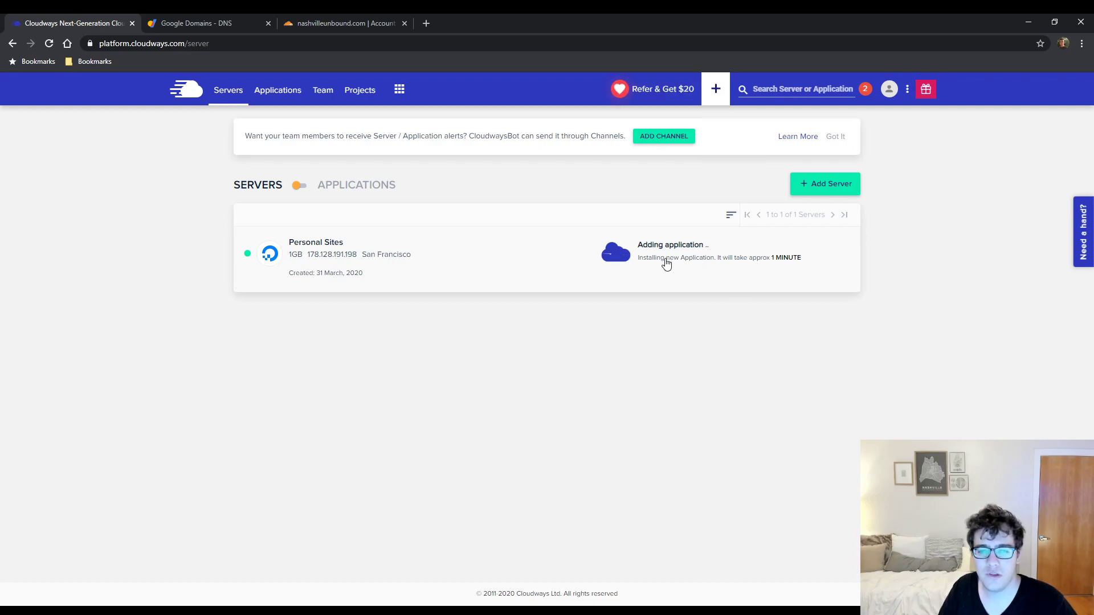
left_click(338, 23)
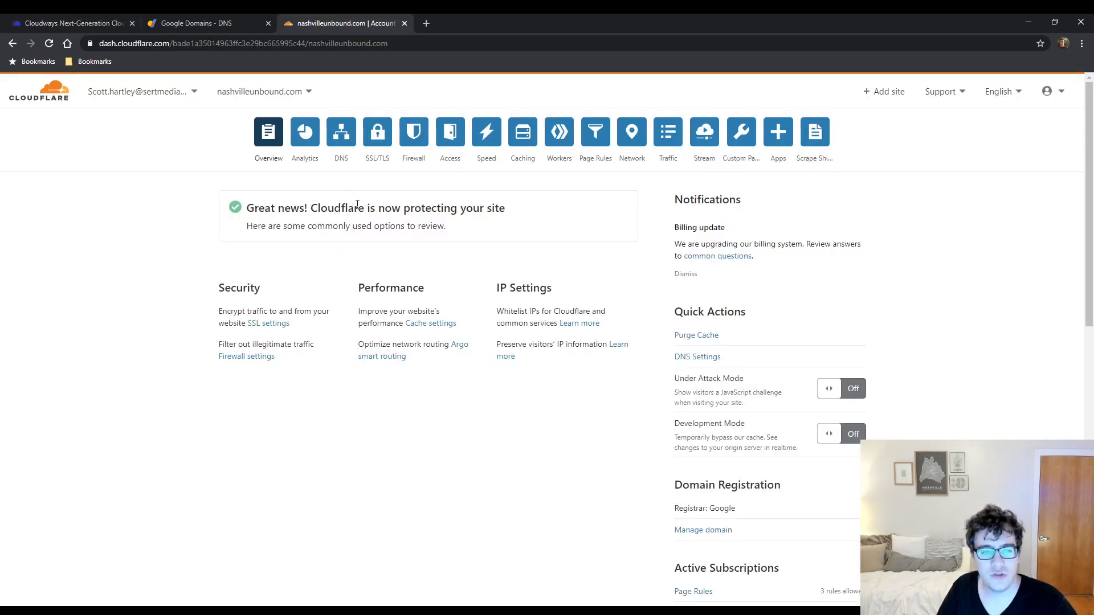
left_click_drag(251, 208, 410, 208)
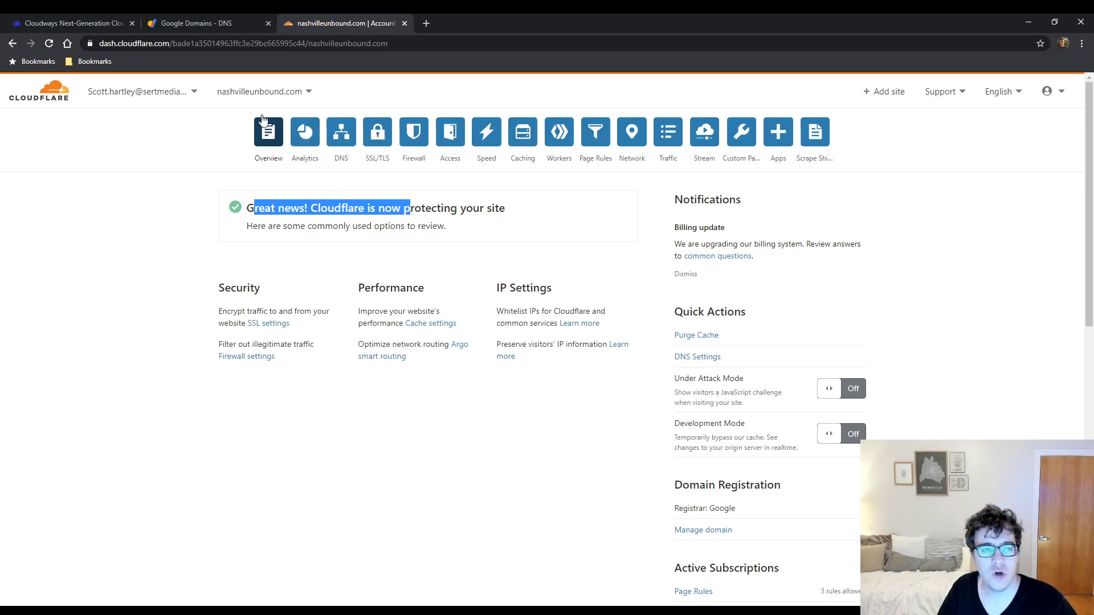
left_click(268, 23)
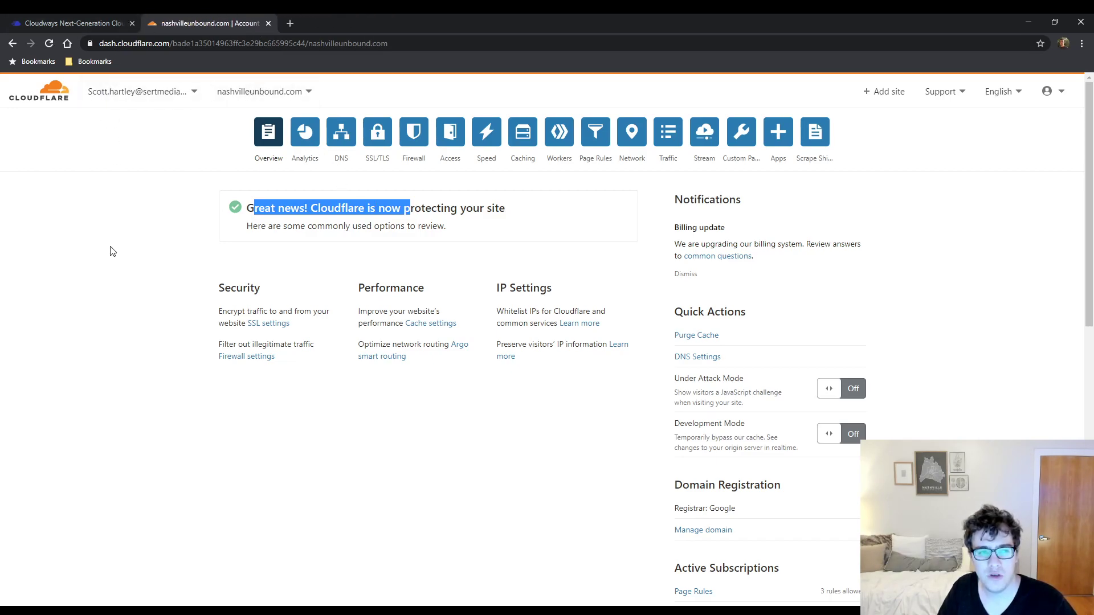
left_click(72, 23)
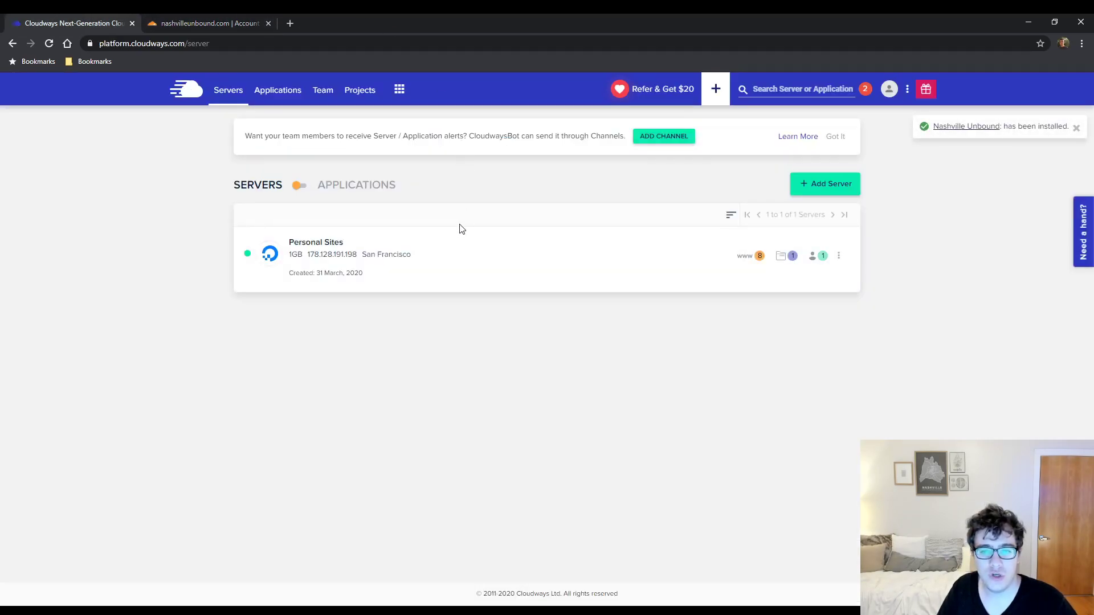
- Go to the applications list and open Nashville Unbound's access details
left_click(415, 250)
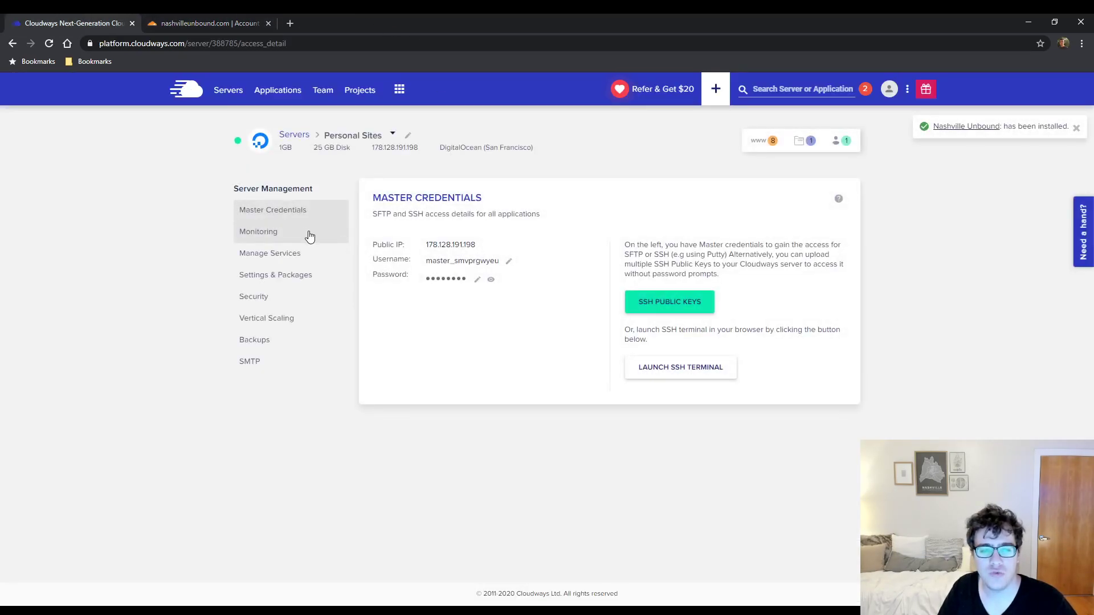
left_click(277, 90)
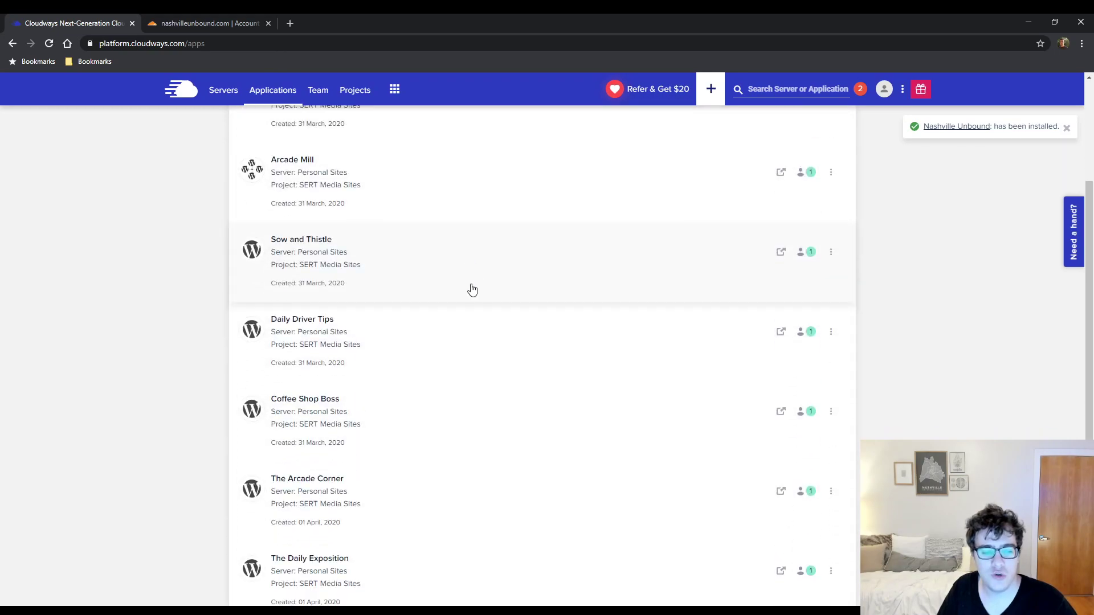
scroll(473, 291, "down", 5)
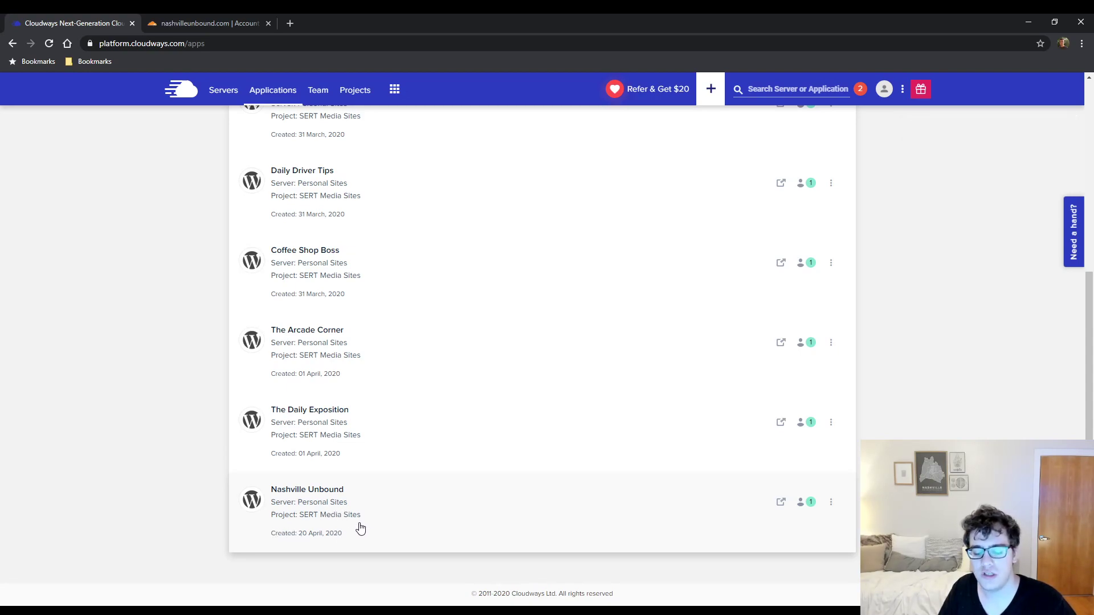
left_click(355, 531)
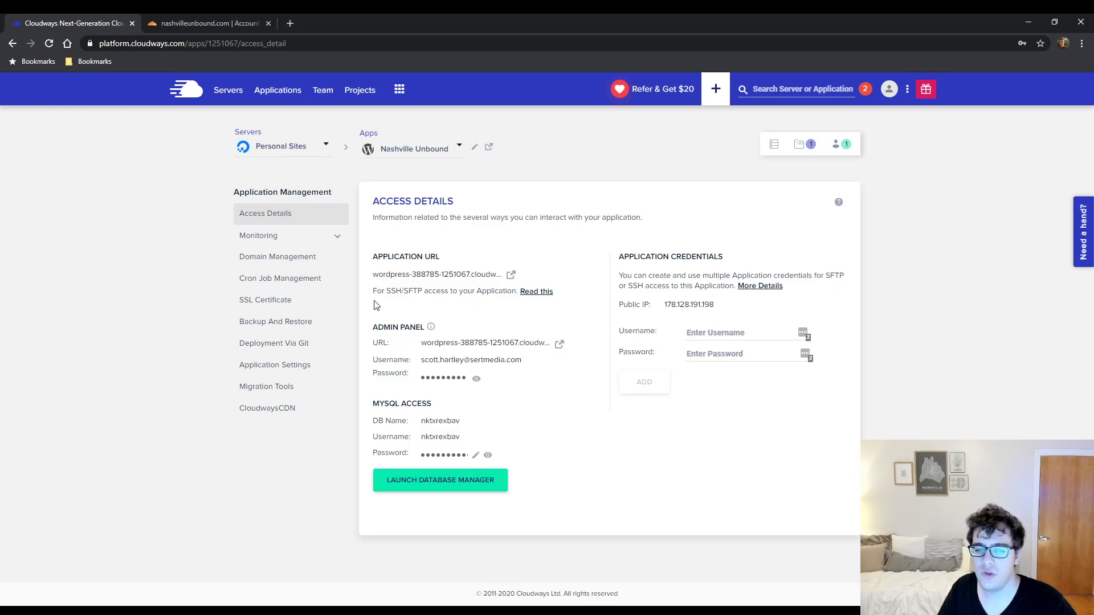
left_click(275, 258)
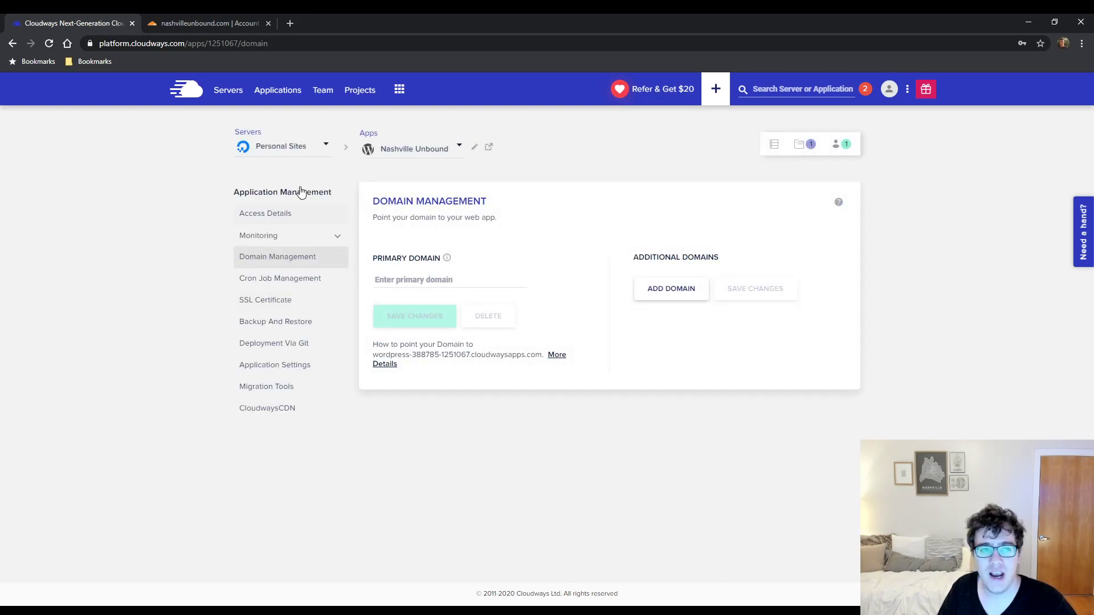
left_click(210, 22)
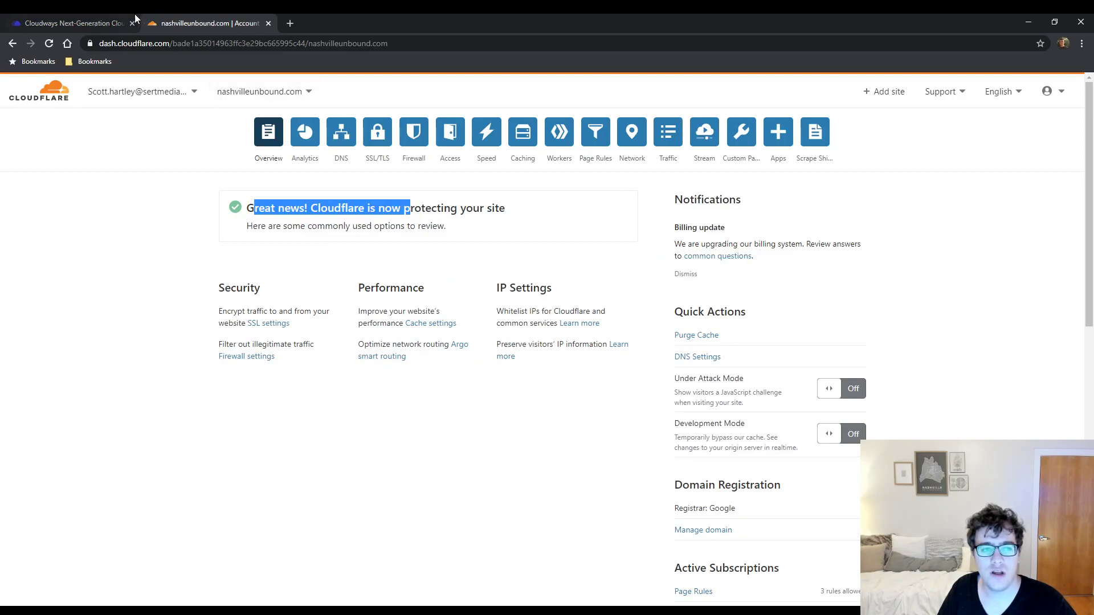
left_click(73, 23)
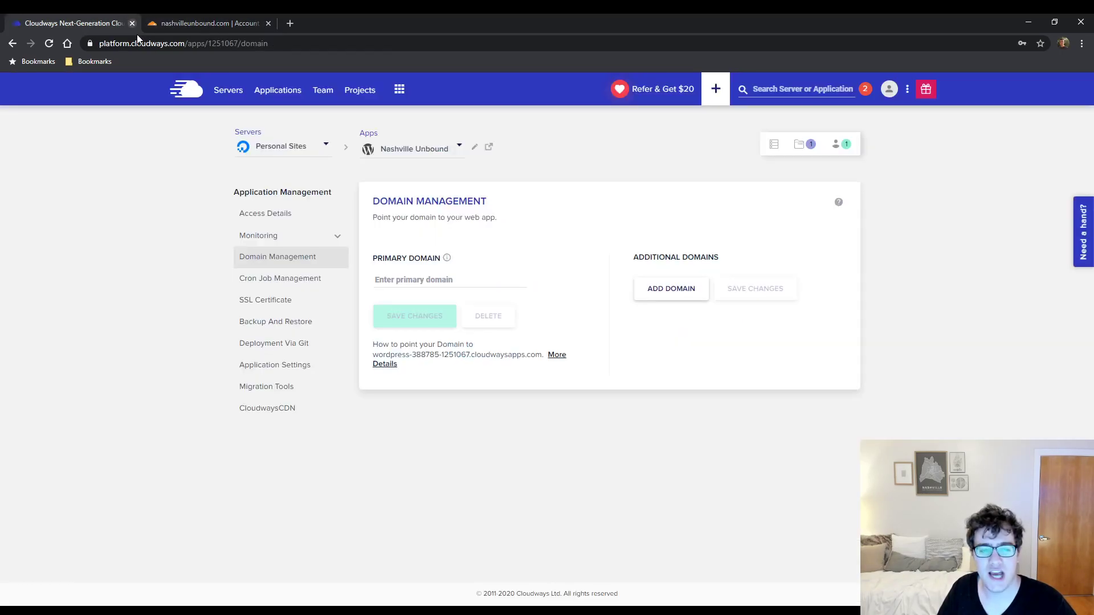
left_click(411, 279)
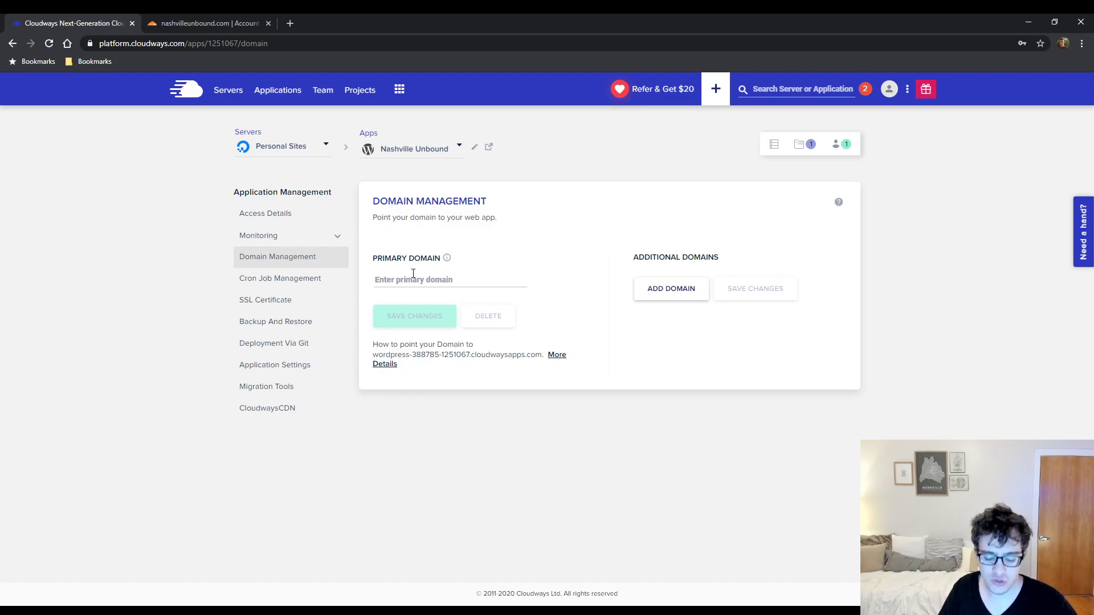
type("nashvilleu")
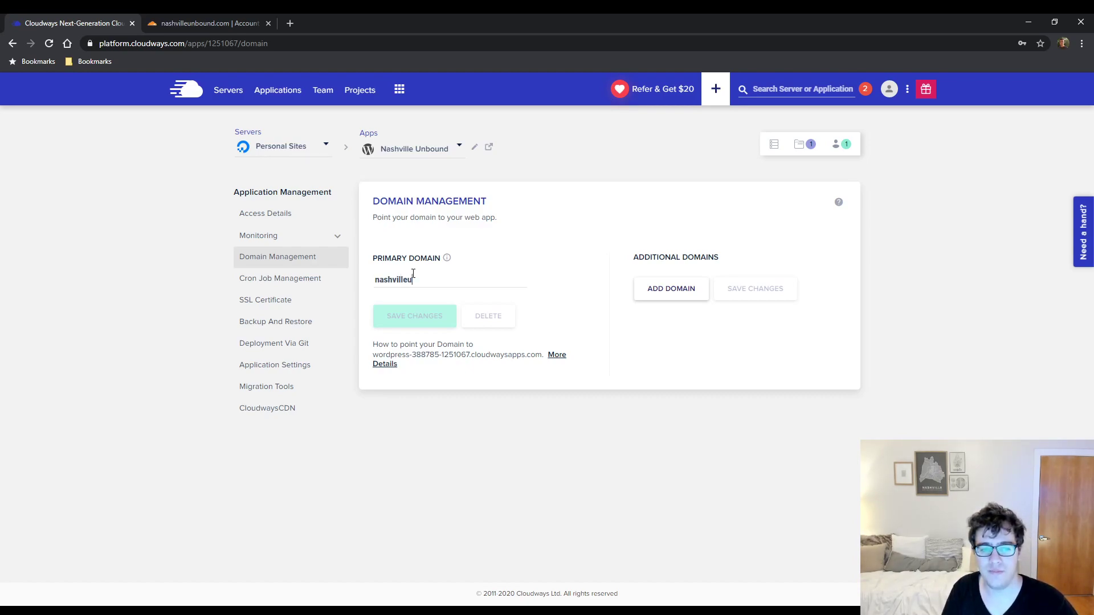
type("nbound.com")
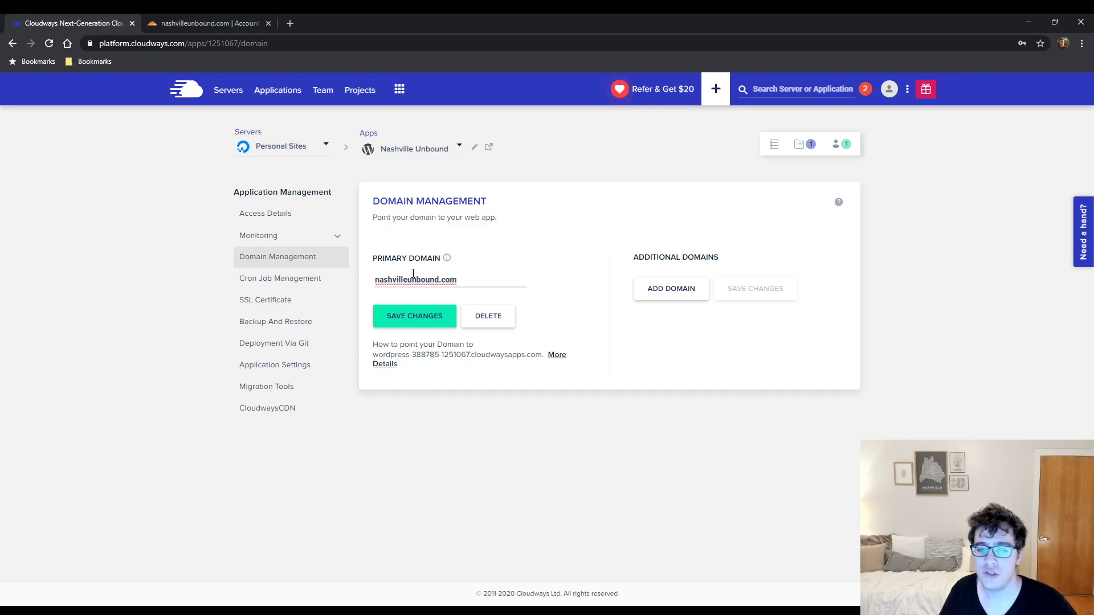
key("Home")
type("www.")
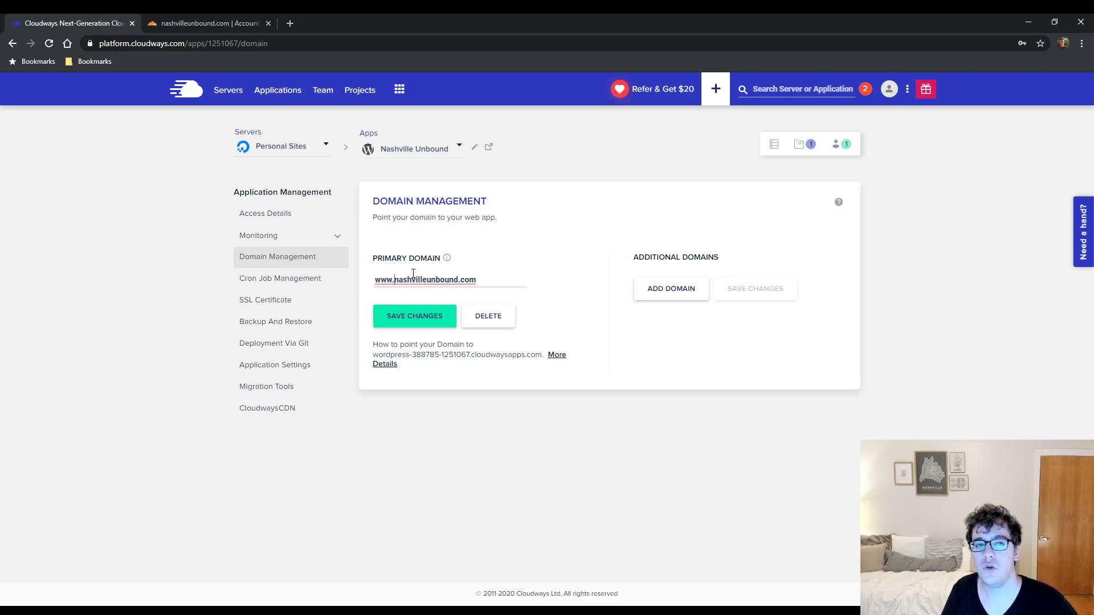
key("BackSpace")
key("BackSpace")
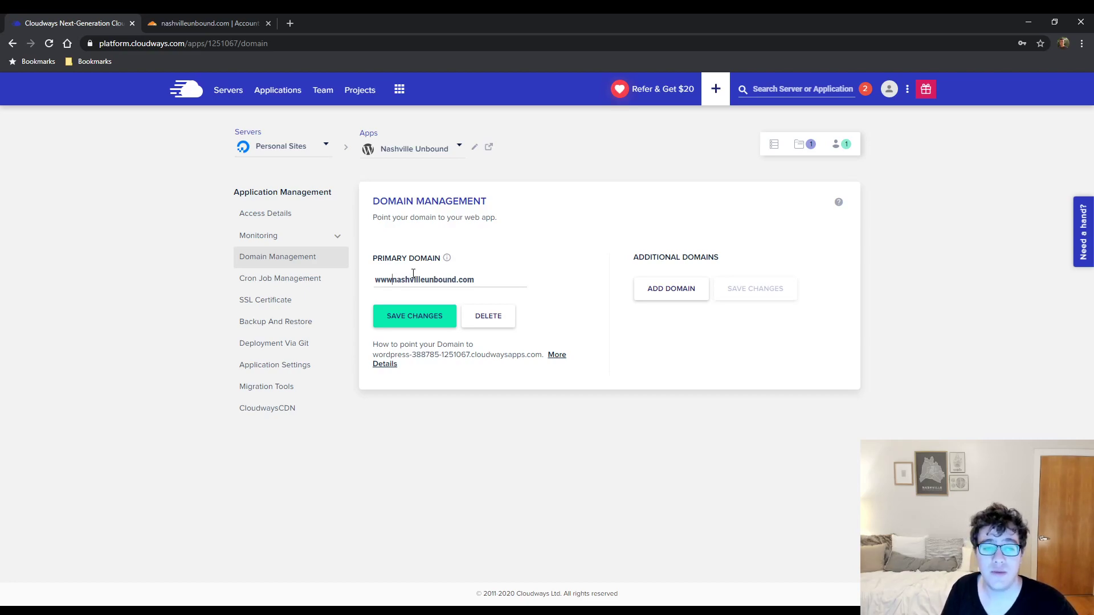
key("BackSpace")
key("BackSpace")
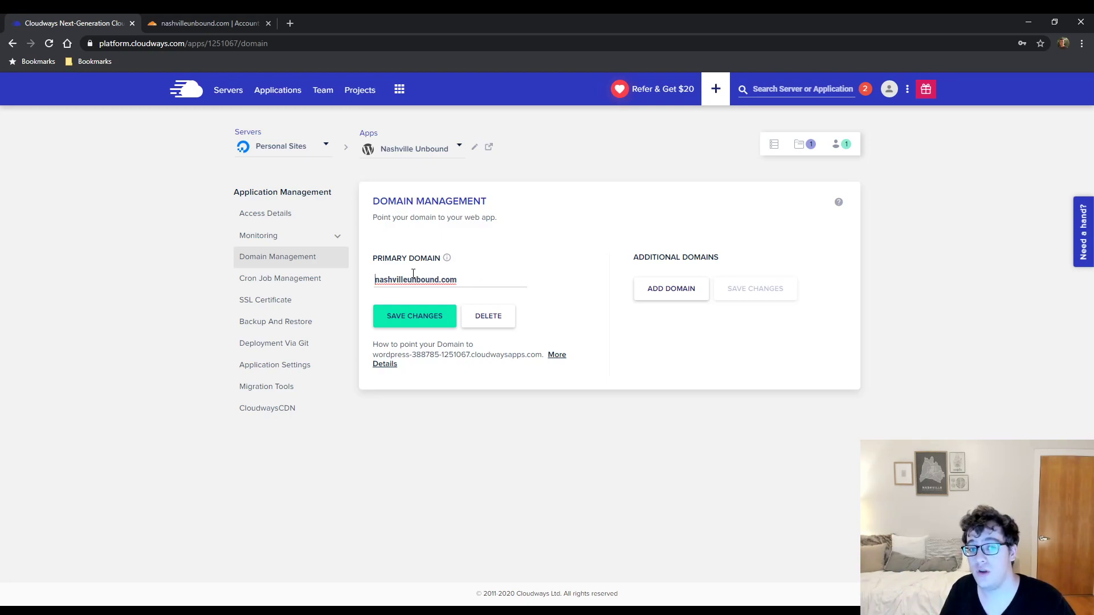
left_click(424, 318)
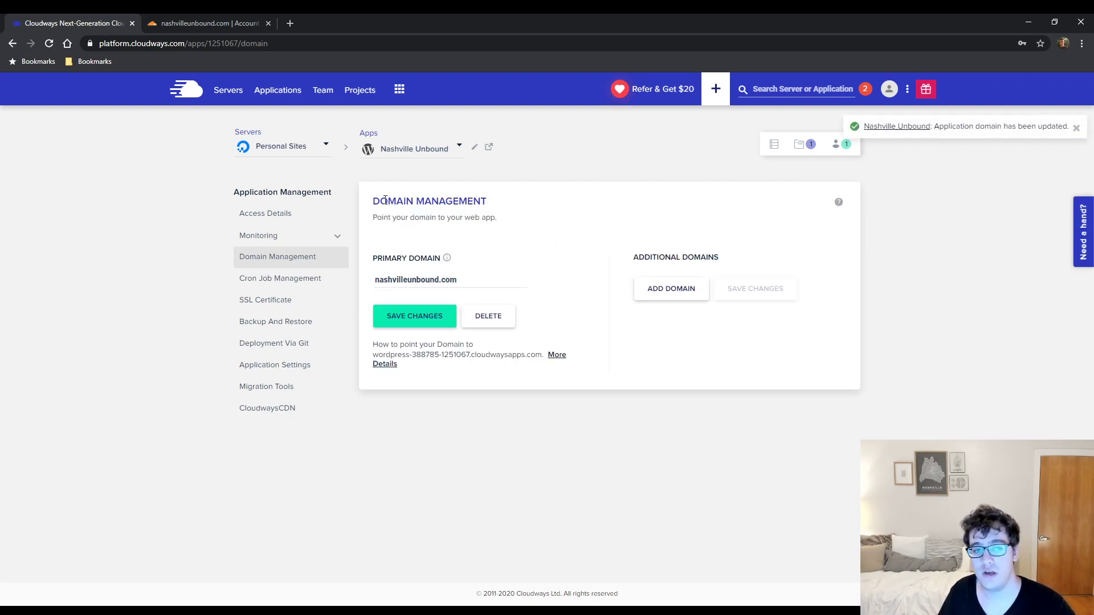
- Review Nashville Unbound's updated access details and preview its live site
left_click(265, 213)
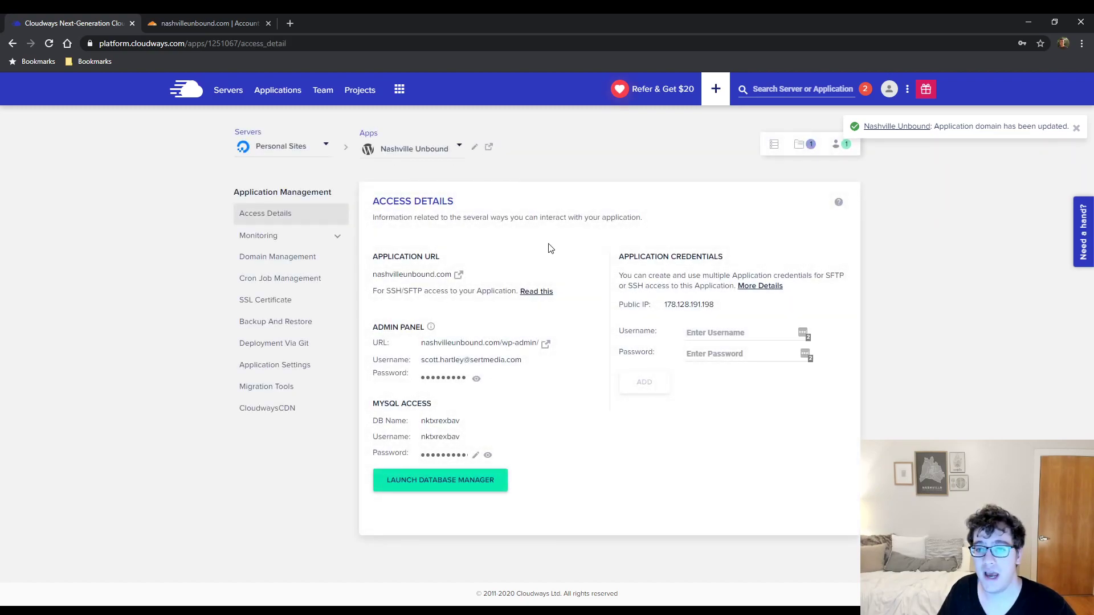
left_click_drag(975, 126, 1050, 135)
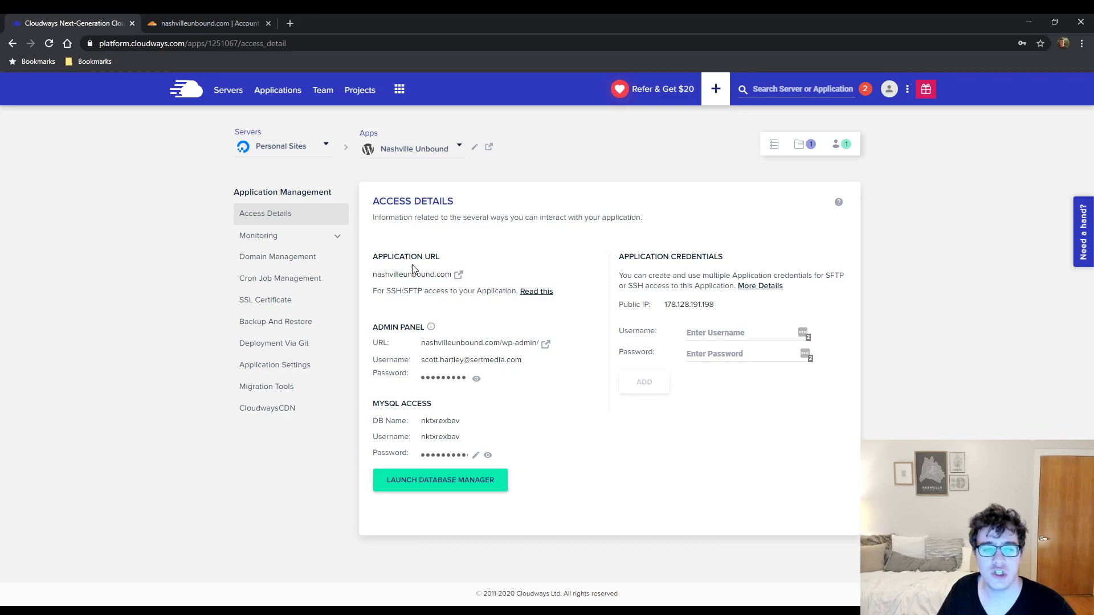
left_click(462, 274)
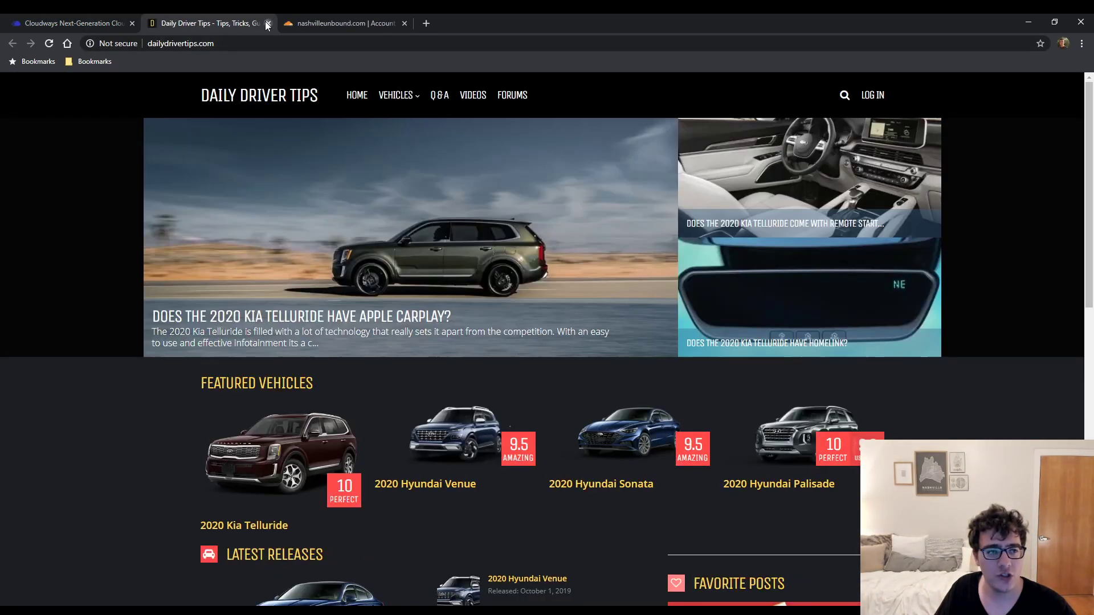
left_click(268, 23)
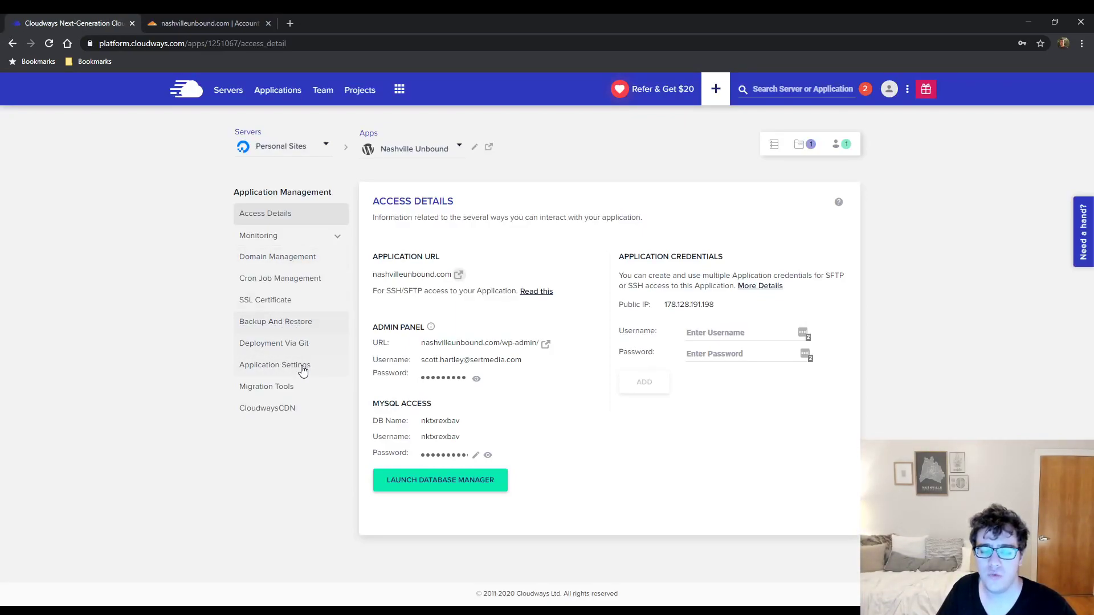
- Look through the Varnish and PHP FPM application settings, then go to the Personal Sites server
left_click(282, 364)
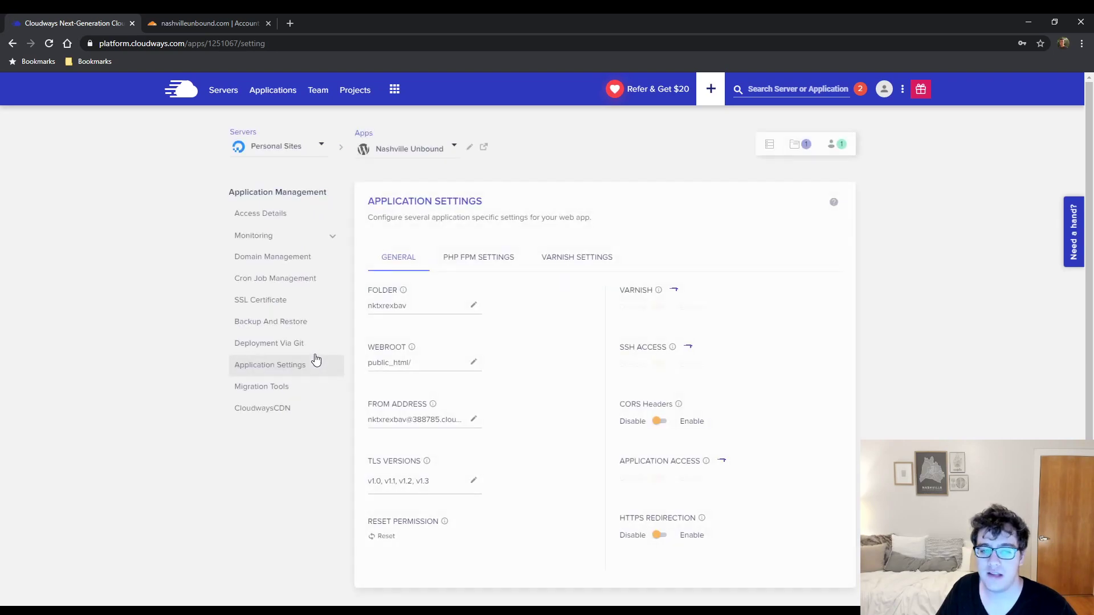
left_click(571, 254)
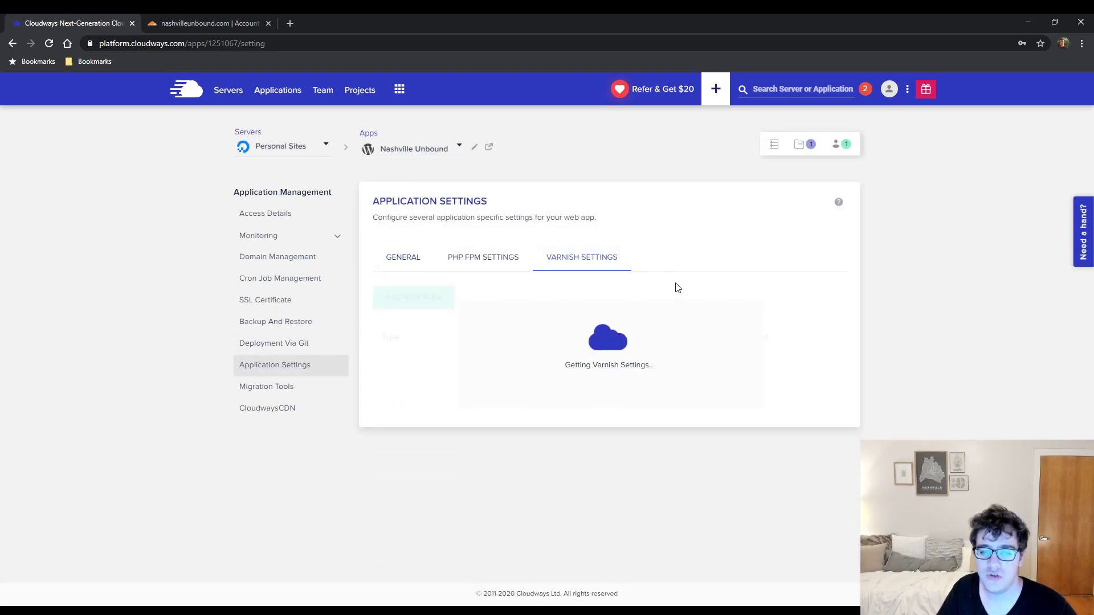
left_click(483, 256)
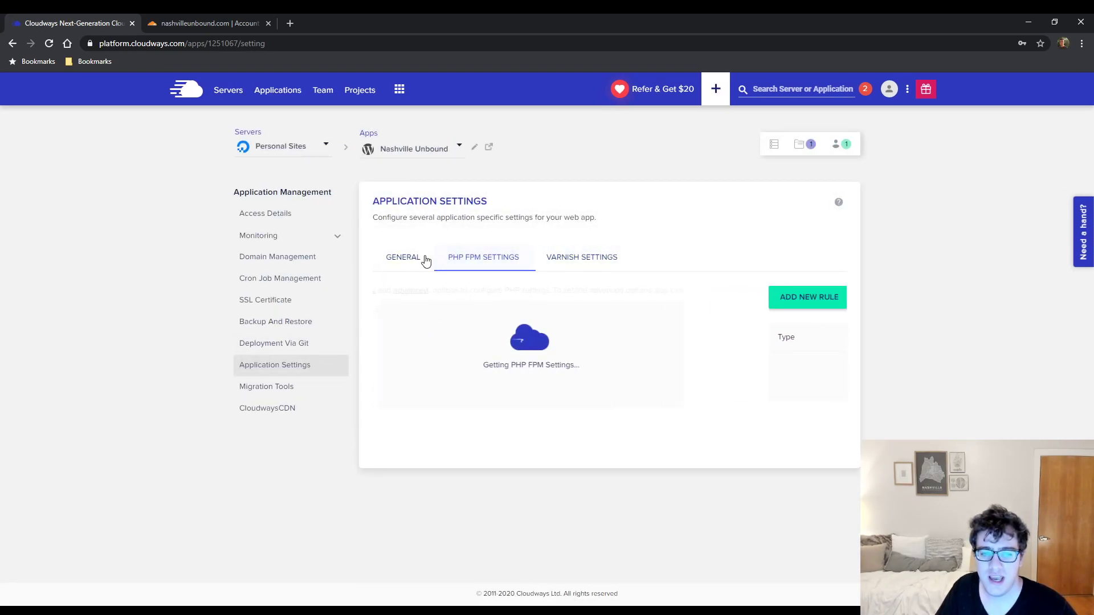
left_click(402, 256)
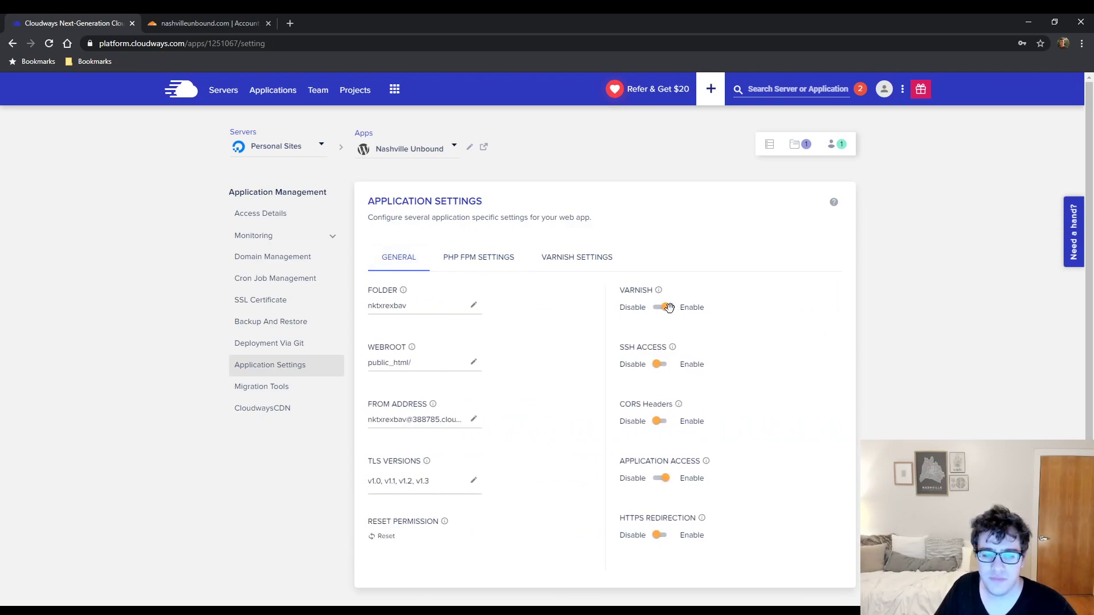
left_click(224, 90)
- Purge the Varnish cache on the Personal Sites server
left_click(342, 255)
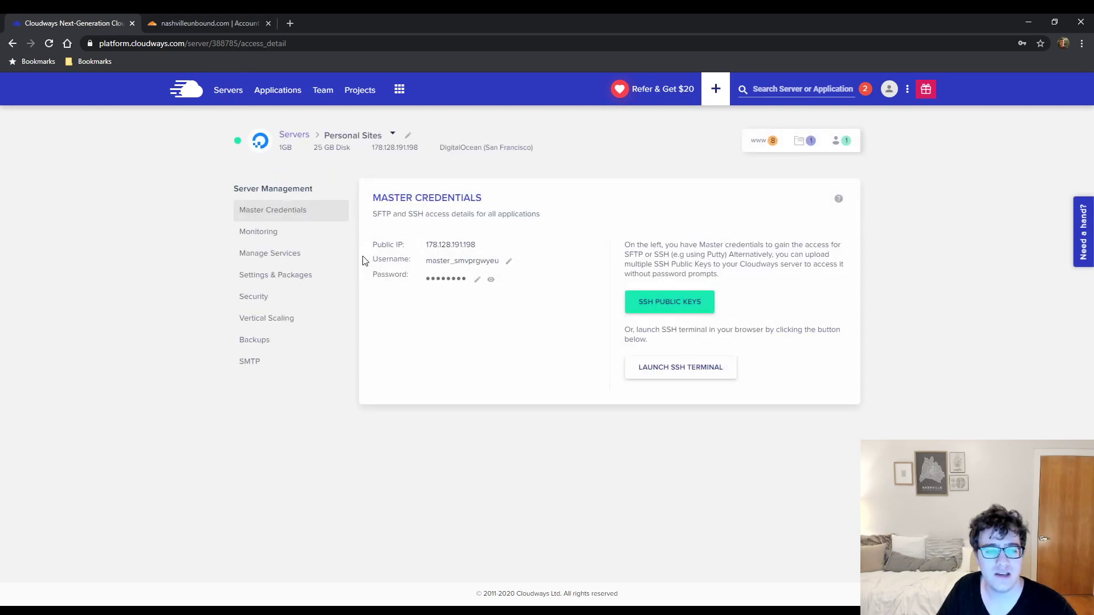
left_click(270, 253)
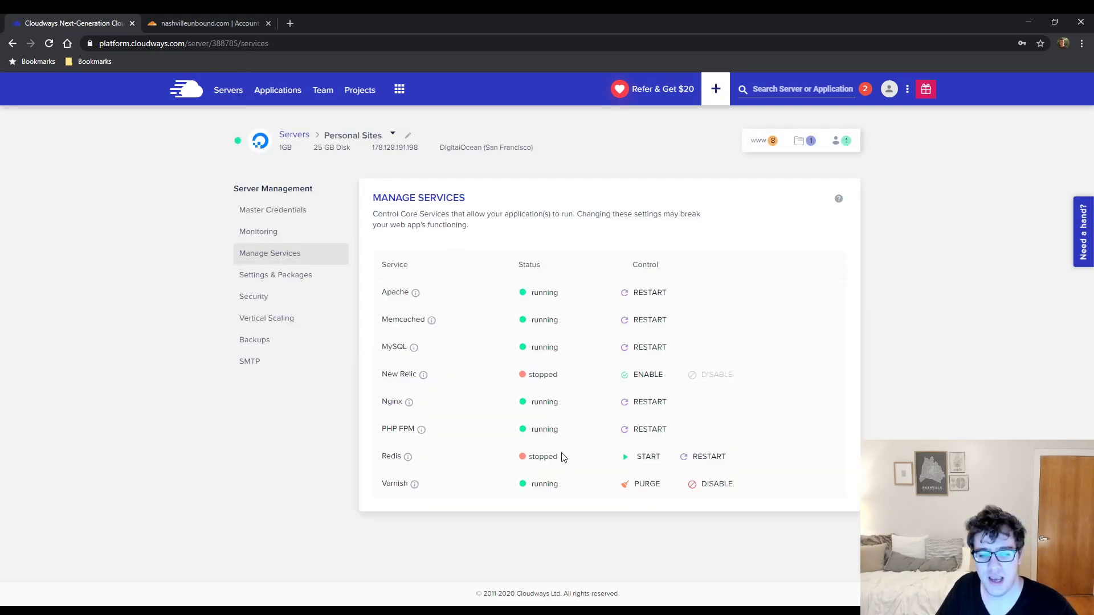
left_click(648, 484)
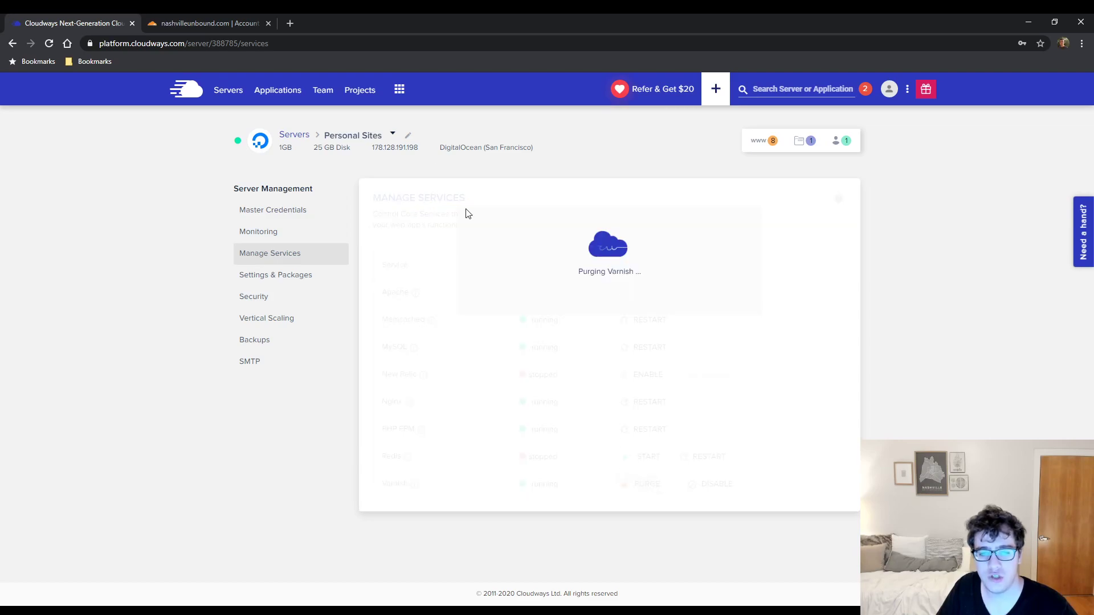
left_click(197, 22)
- Open Nashville Unbound's live site in a new tab and inspect its address
left_click(77, 23)
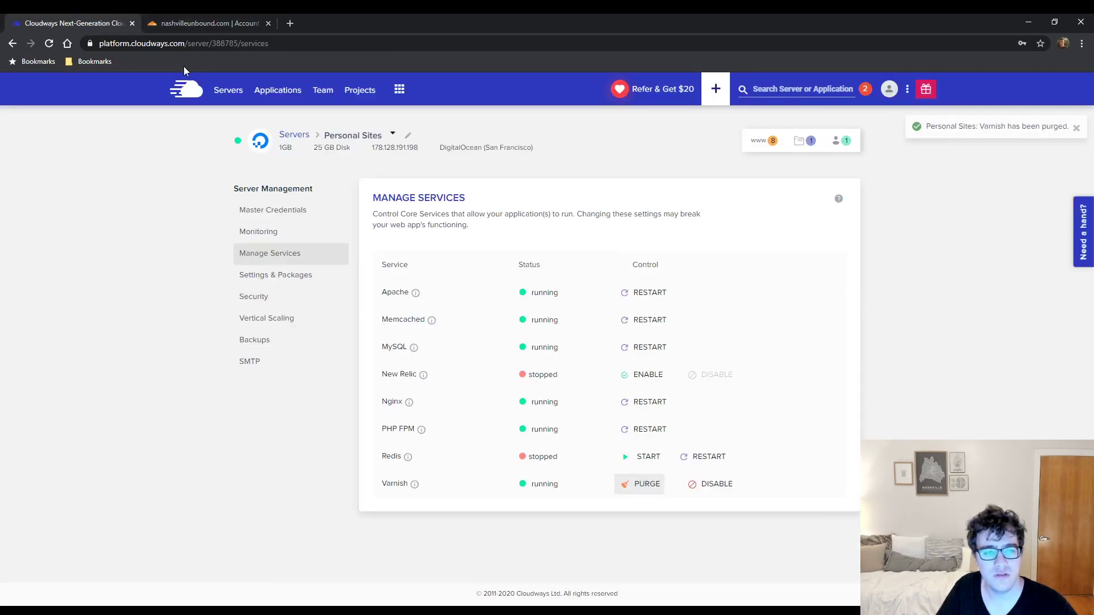
left_click(277, 90)
scroll(368, 385, "down", 5)
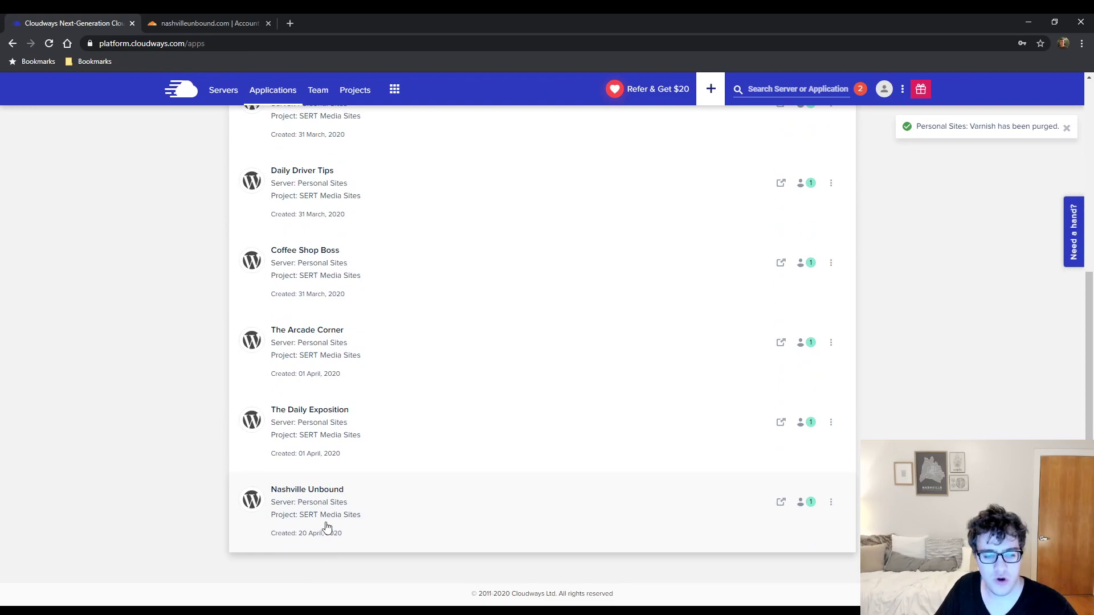
left_click(316, 532)
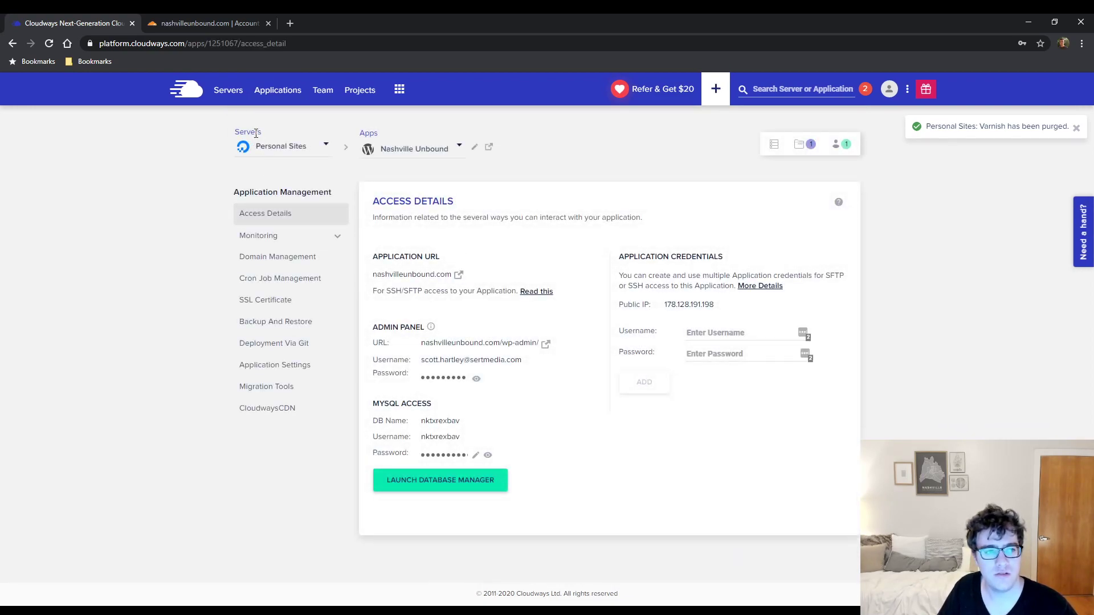
left_click(459, 276)
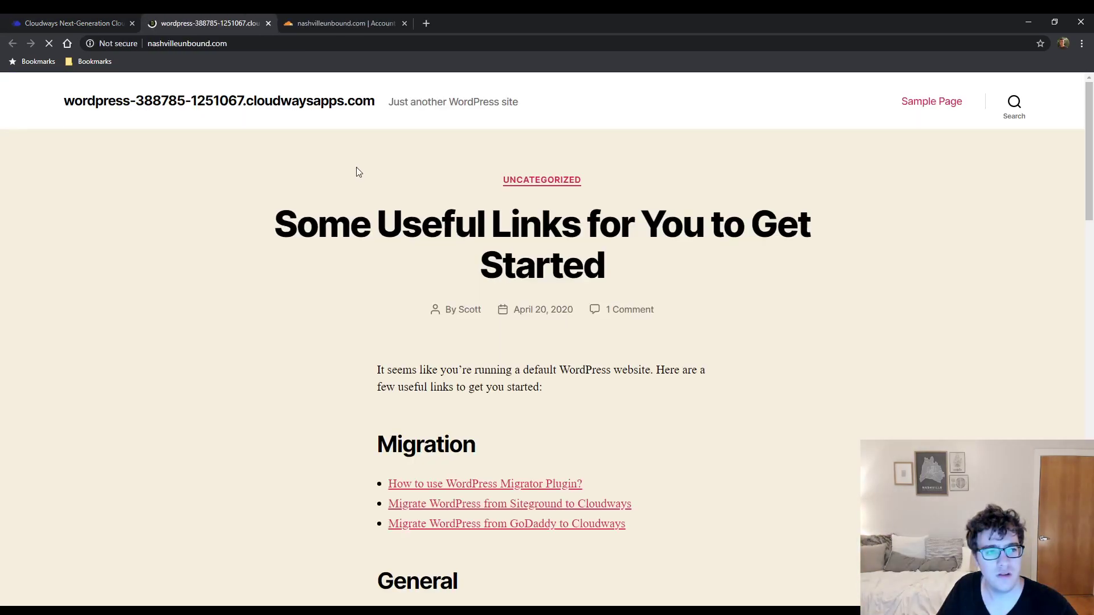
left_click(248, 44)
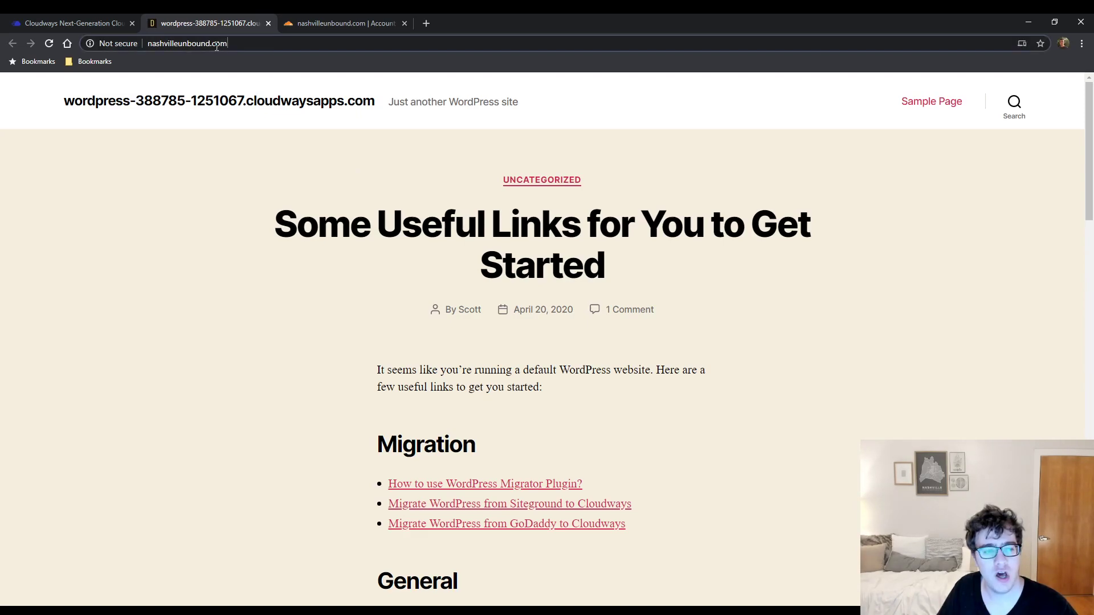
left_click(73, 23)
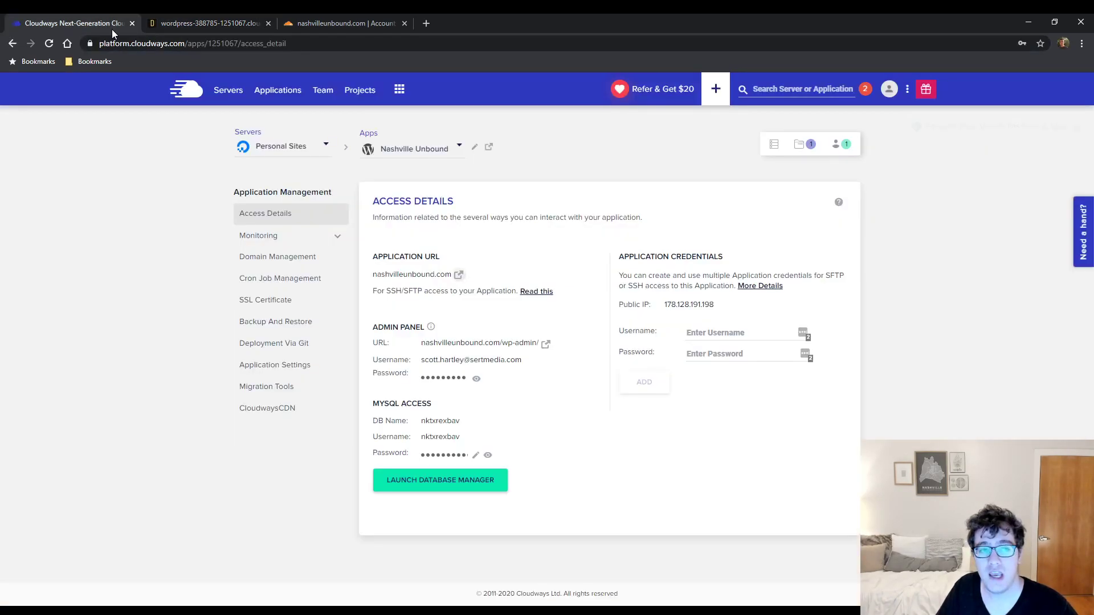
- Install a Let's Encrypt certificate for nashvilleunbound.com using the suggested contact email
left_click(265, 300)
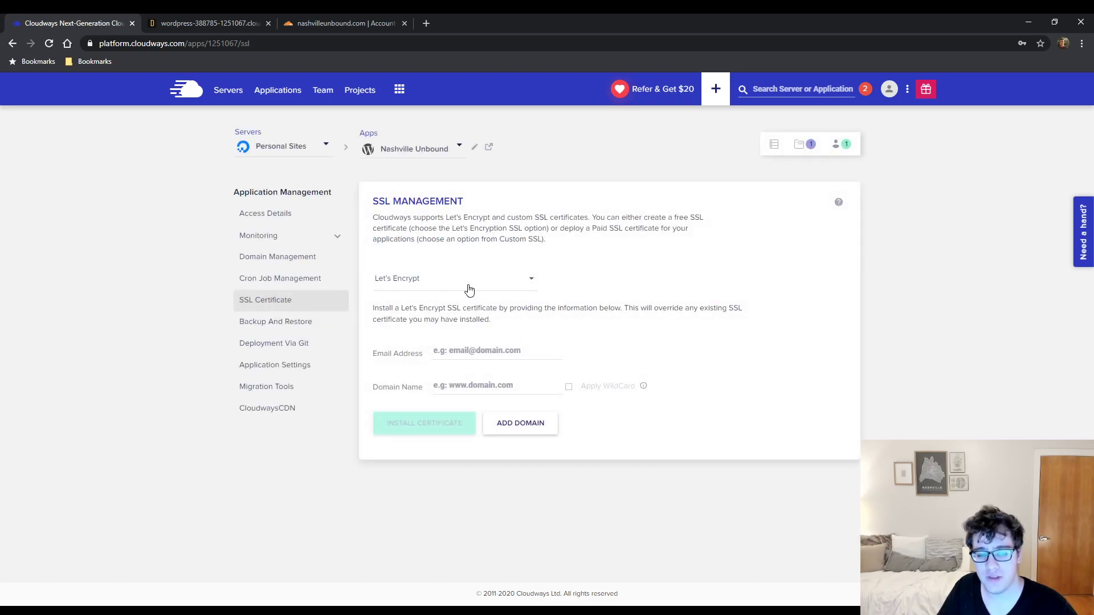
left_click(488, 349)
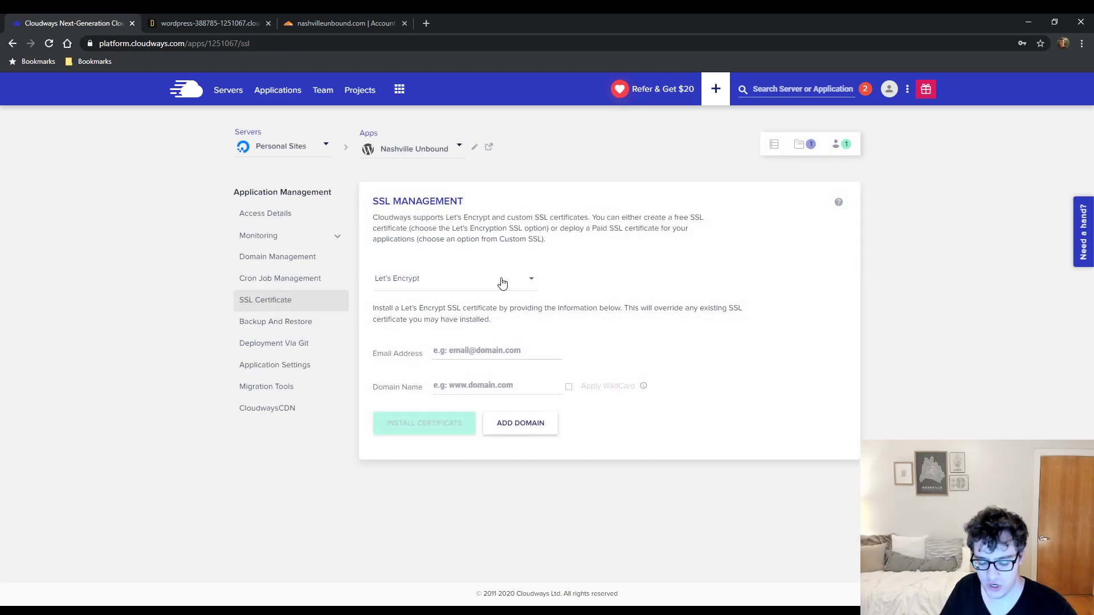
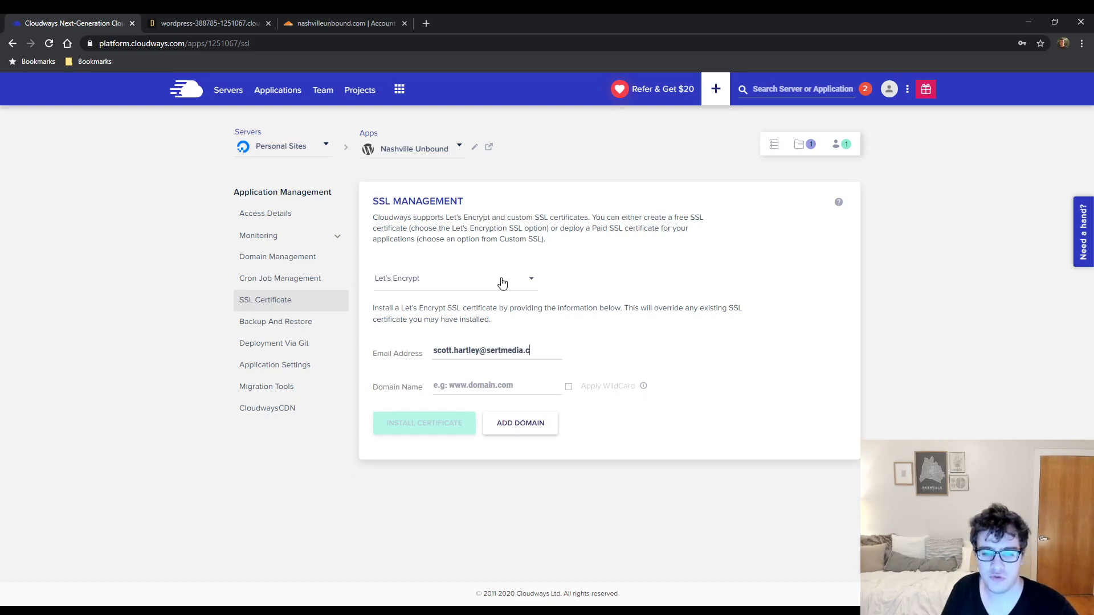
key("Tab")
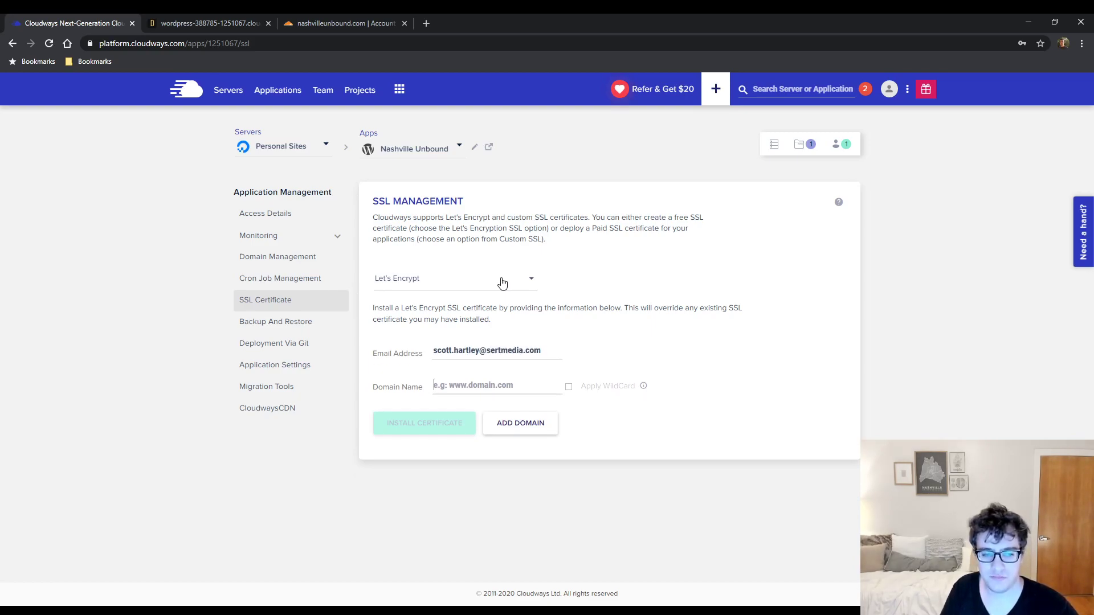
type("nashville")
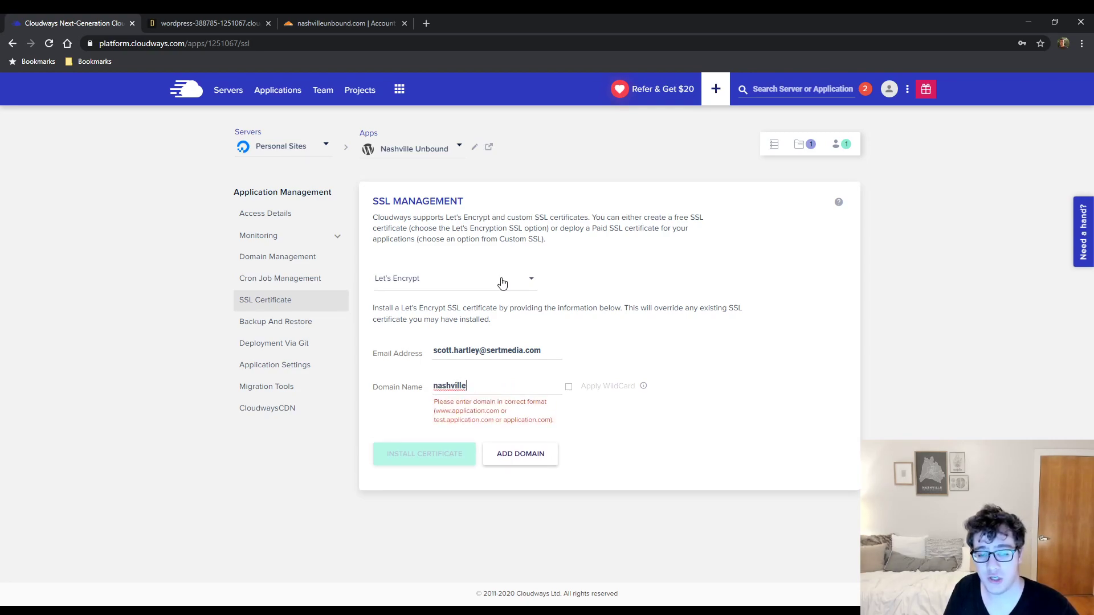
type("unbound.com")
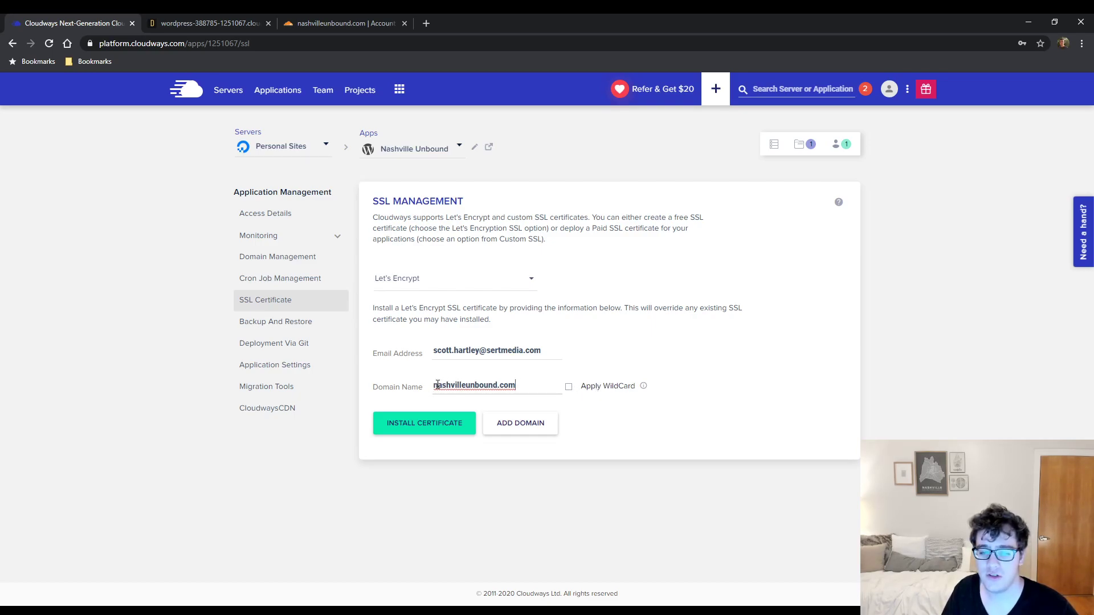
left_click_drag(437, 385, 516, 384)
left_click(424, 422)
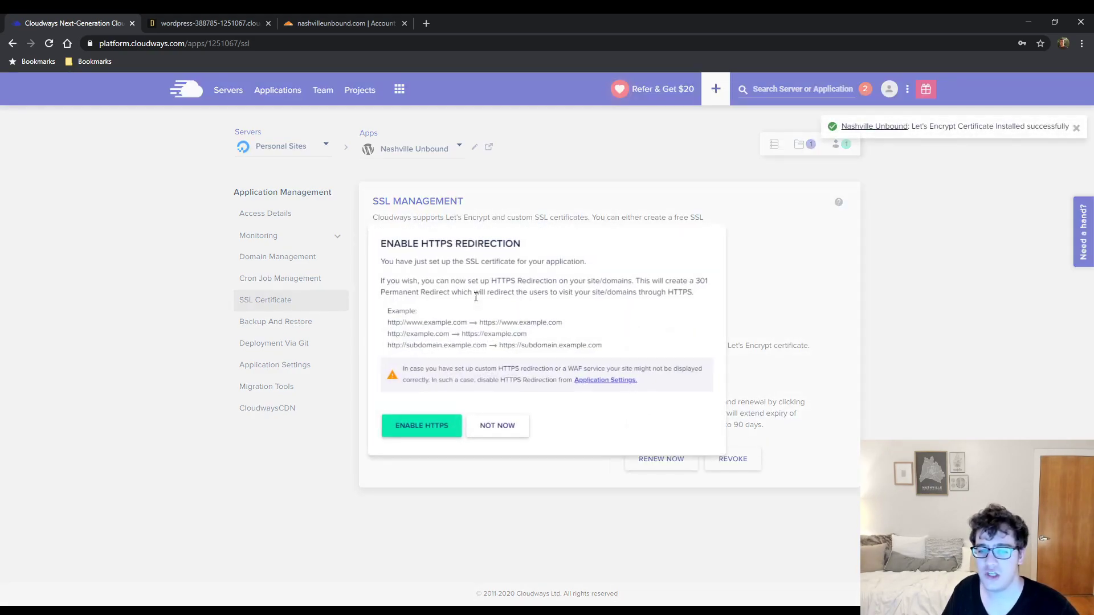
- Enable HTTPS redirection for nashvilleunbound.com once the certificate is installed
left_click(419, 426)
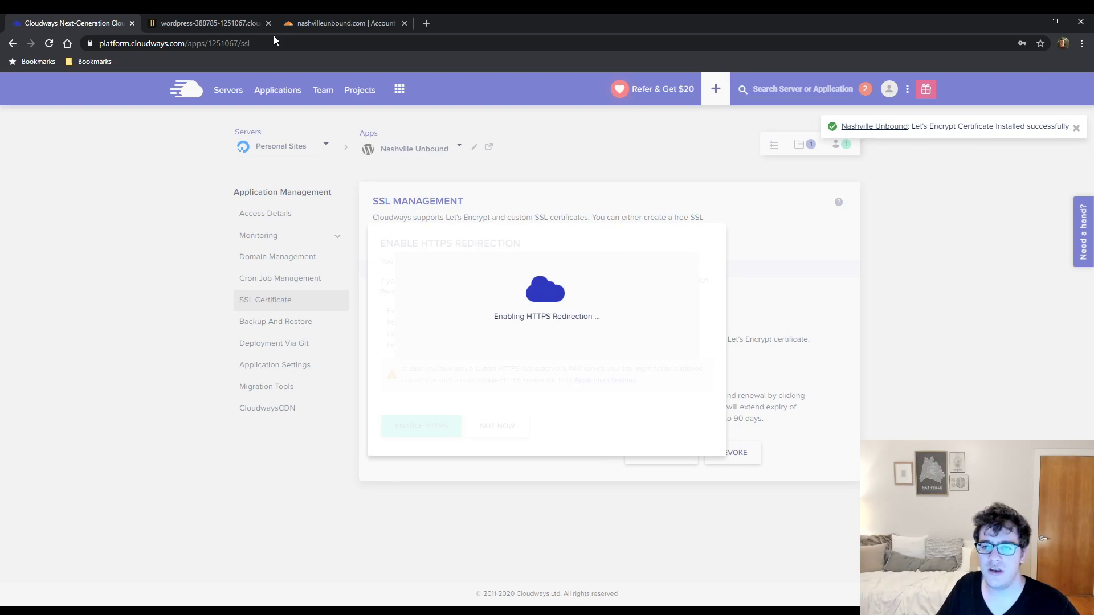
left_click(239, 13)
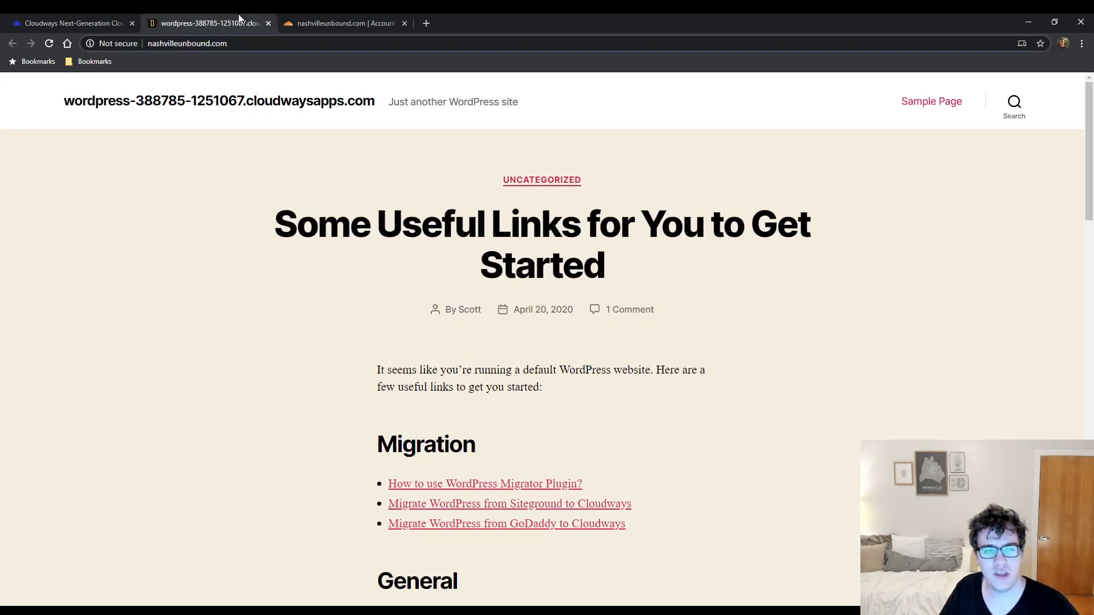
key("F5")
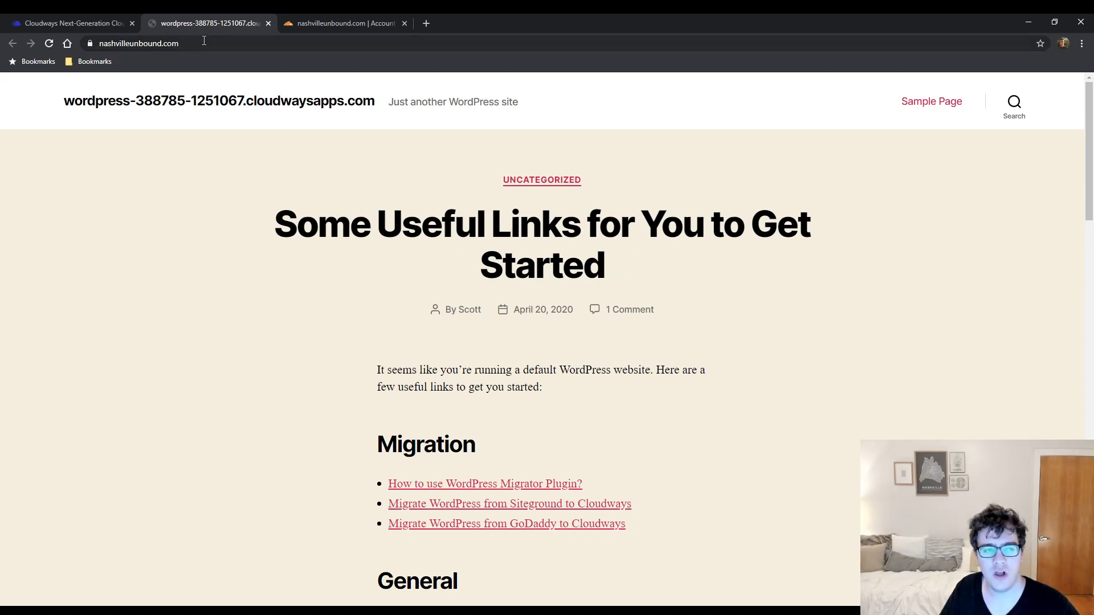
left_click(188, 43)
key("Left")
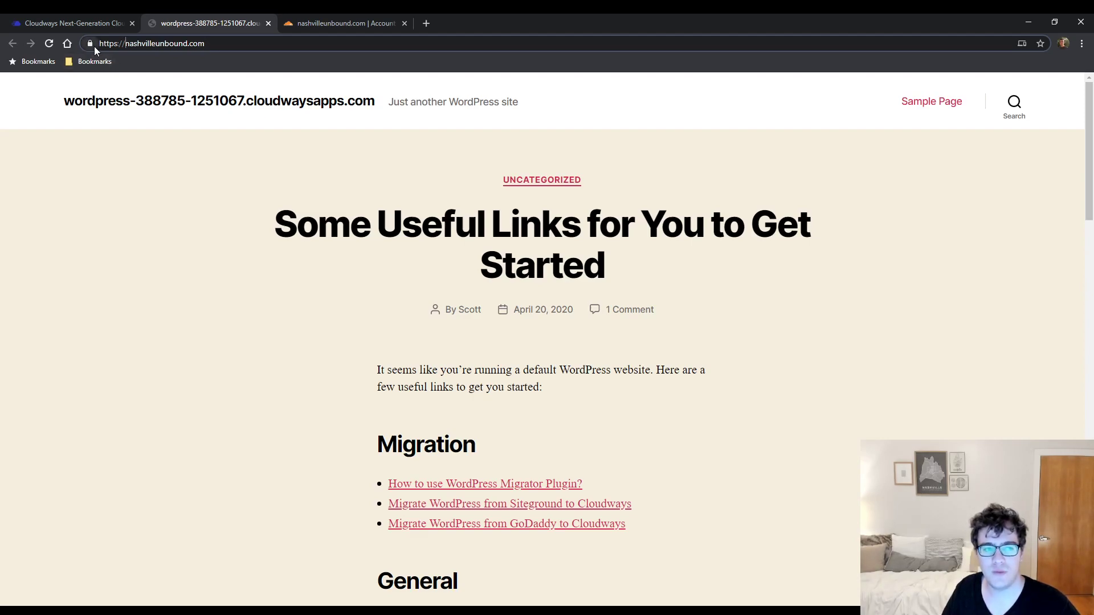
key("Escape")
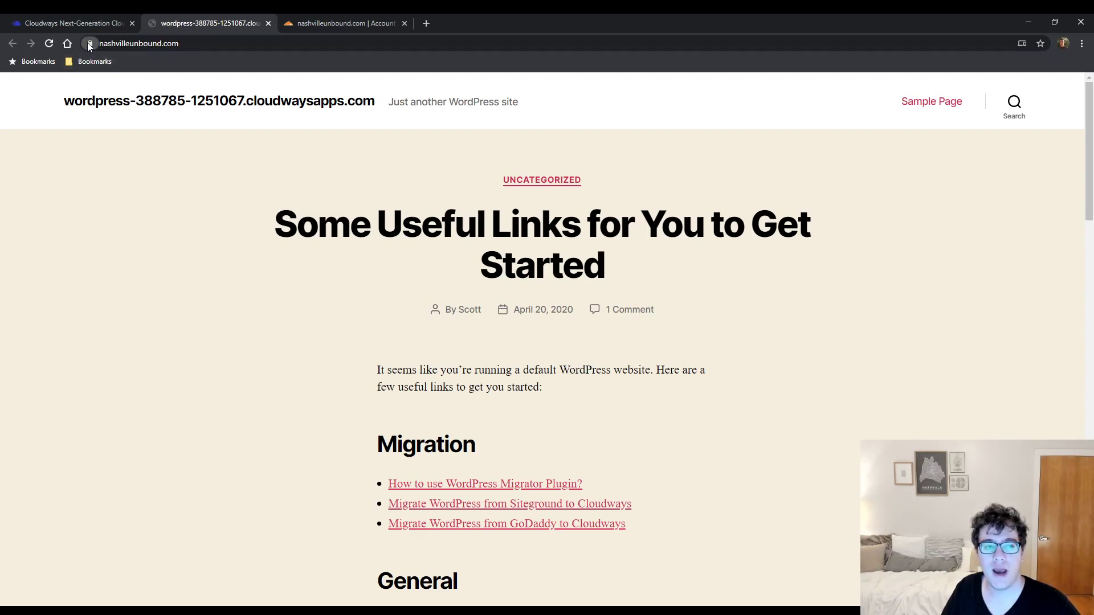
scroll(221, 162, "down", 3)
scroll(220, 158, "down", 4)
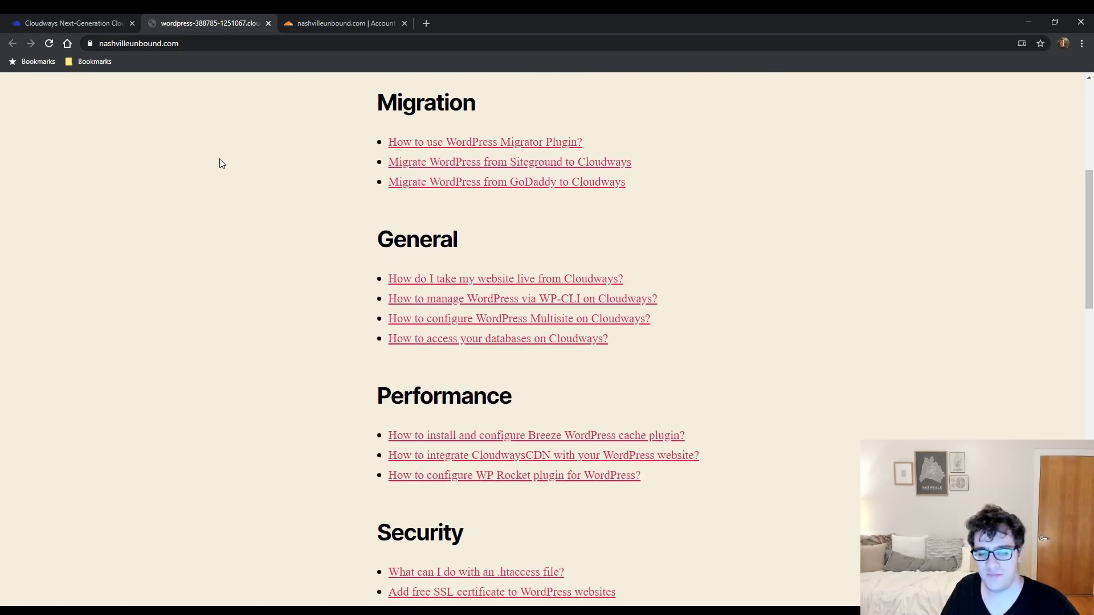
scroll(216, 156, "down", 4)
scroll(214, 153, "down", 5)
scroll(215, 152, "down", 4)
scroll(215, 149, "down", 4)
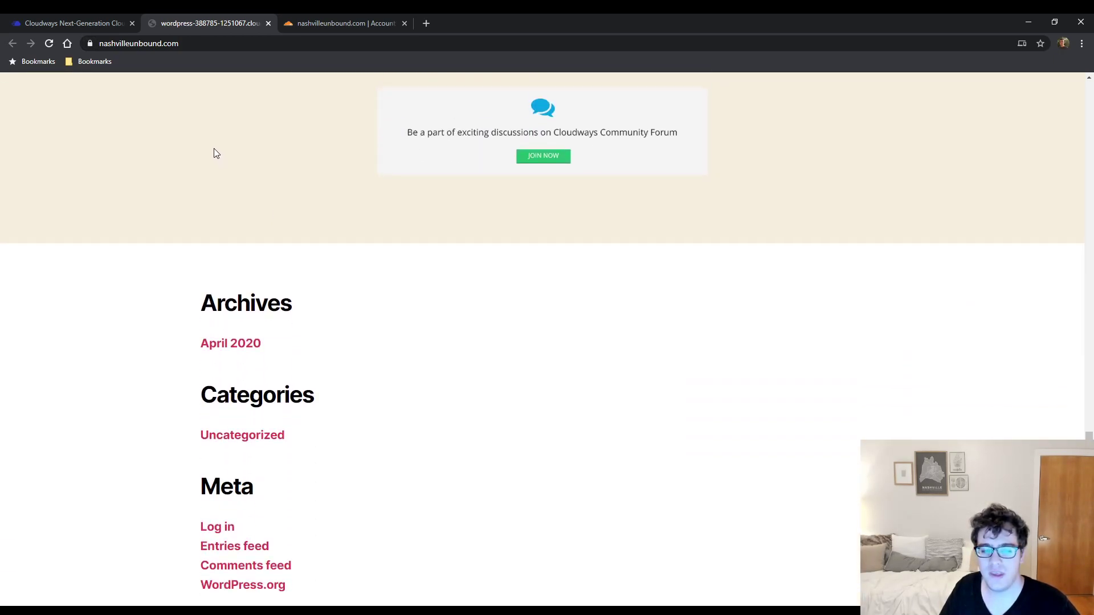
scroll(215, 148, "down", 3)
scroll(211, 148, "down", 1)
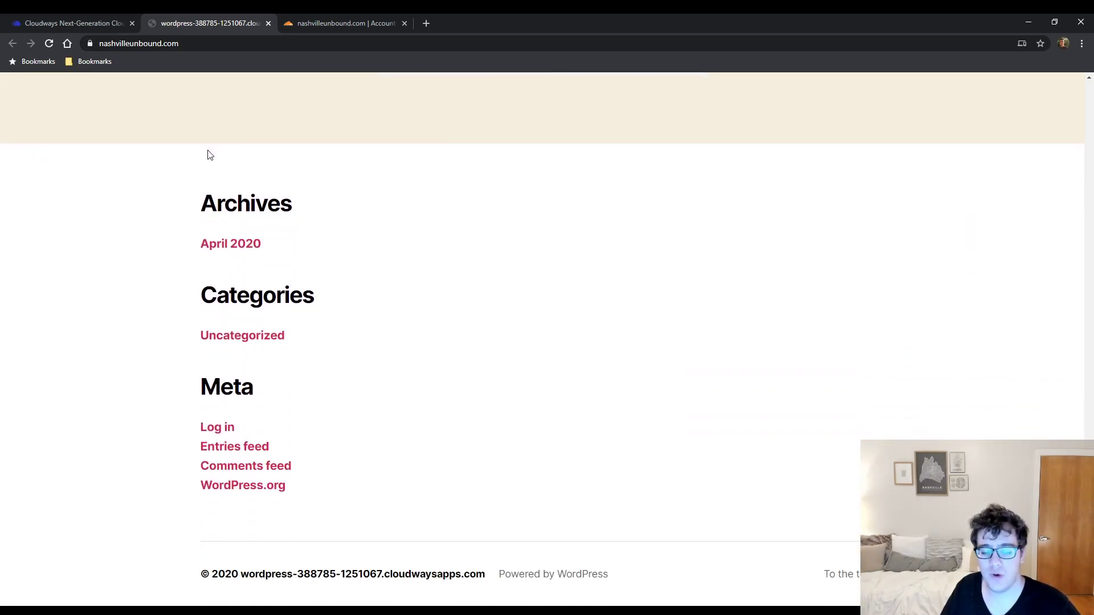